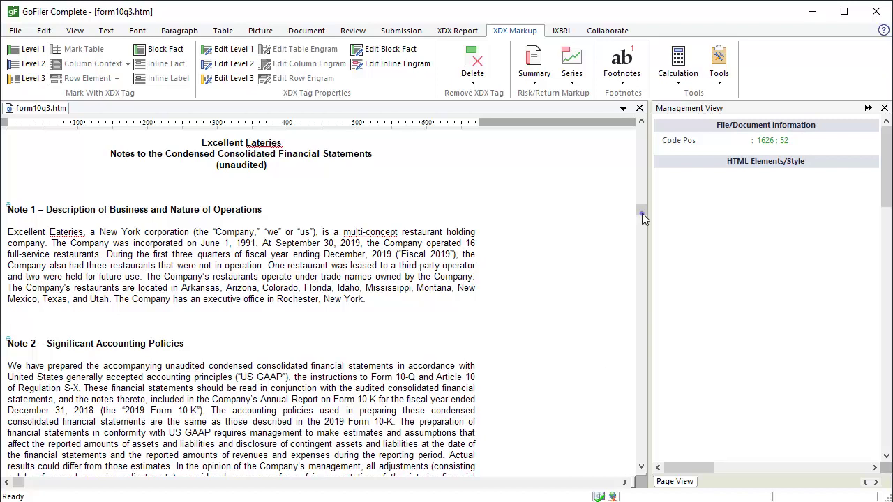
Step: Scroll down to the Building and Equipment policy and its useful-lives table
drag(642, 213, 640, 235)
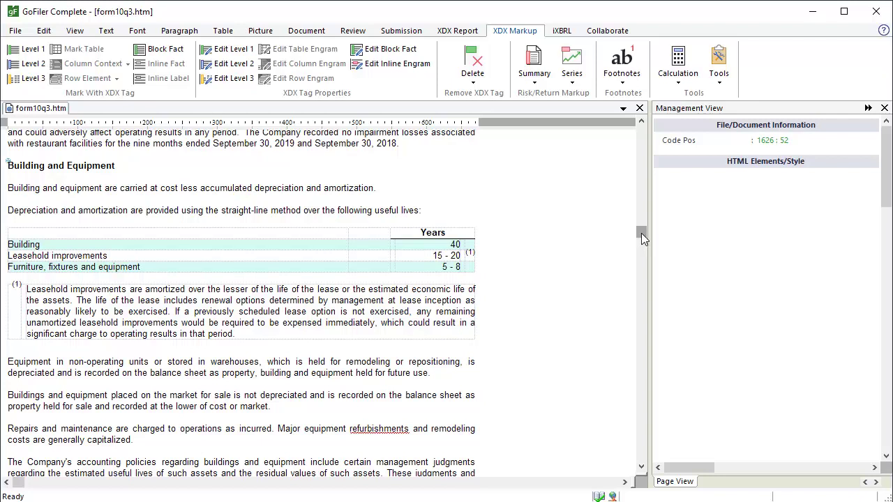
Step: Tag the useful-lives paragraph as Level 3 Disclosure Start with element PropertyPlantAndEquipmentUsefulLifeTableTextBlock
click(422, 211)
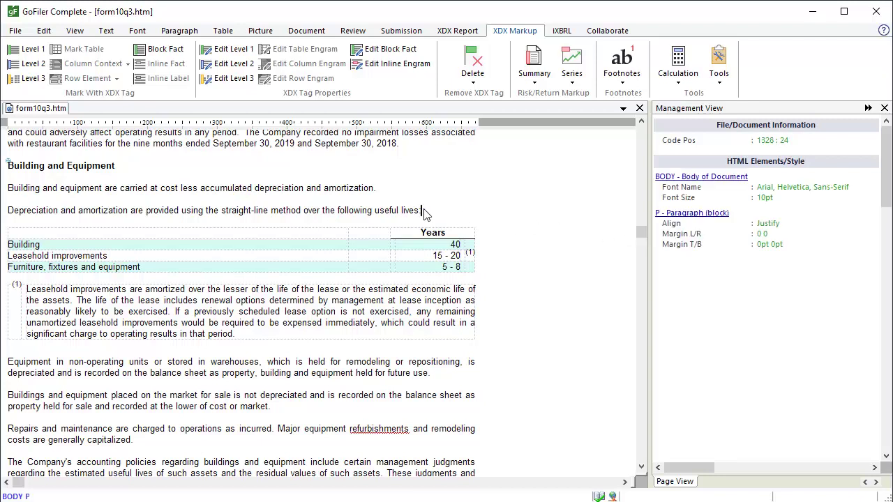
click(31, 79)
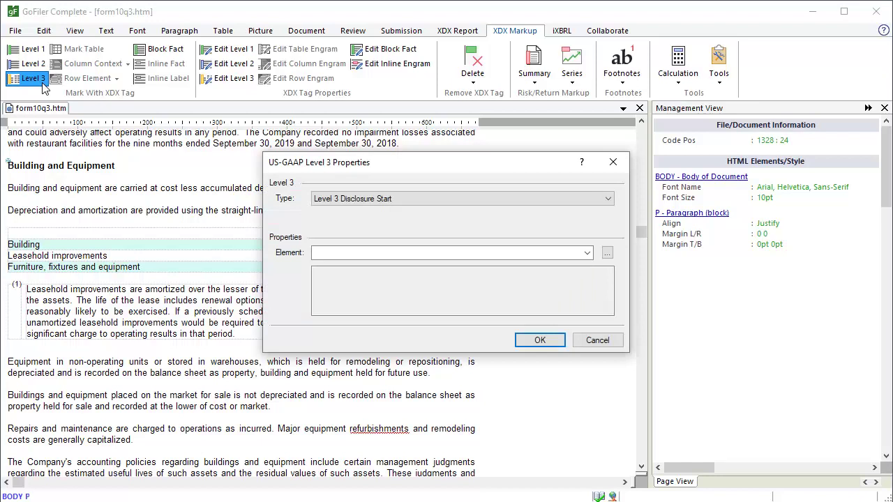
click(320, 251)
text(PoopertyPlantAnd)
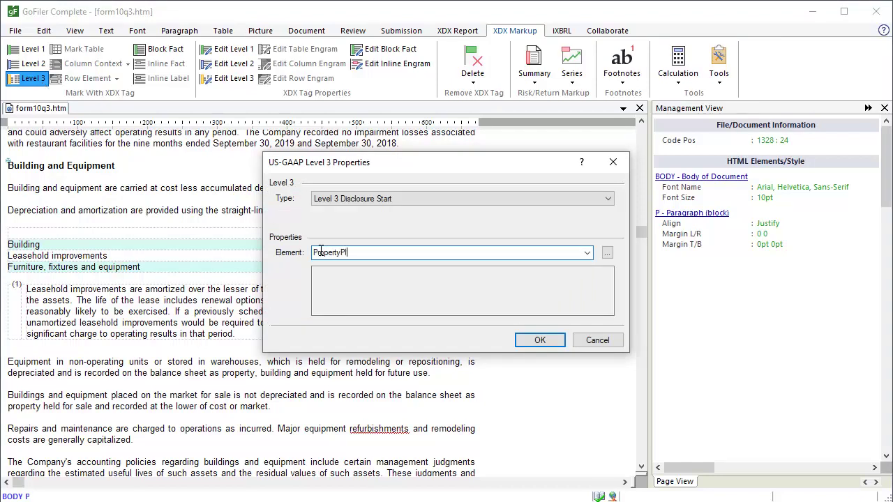
text(EquipmentUsefulLifeT)
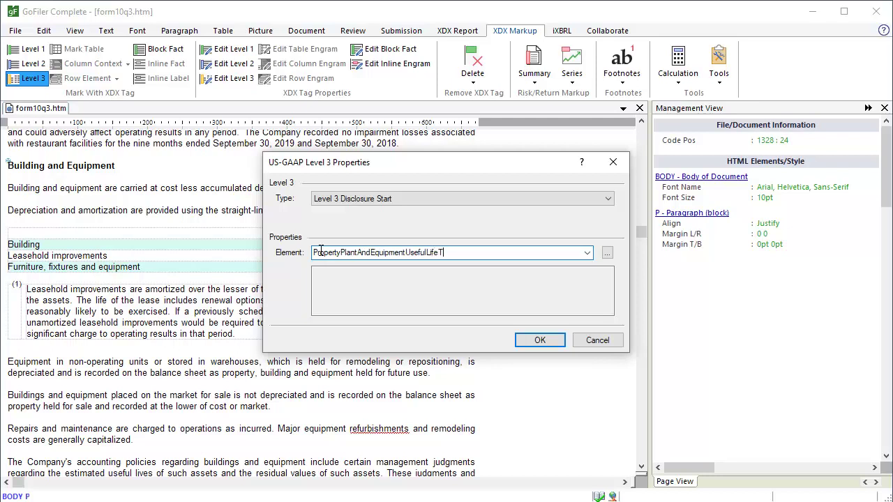
text(ableTextBlock)
click(531, 339)
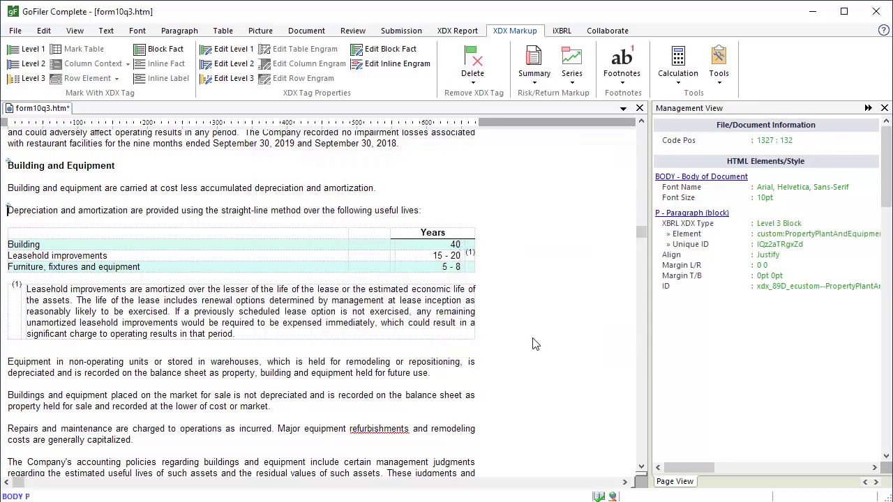
click(421, 211)
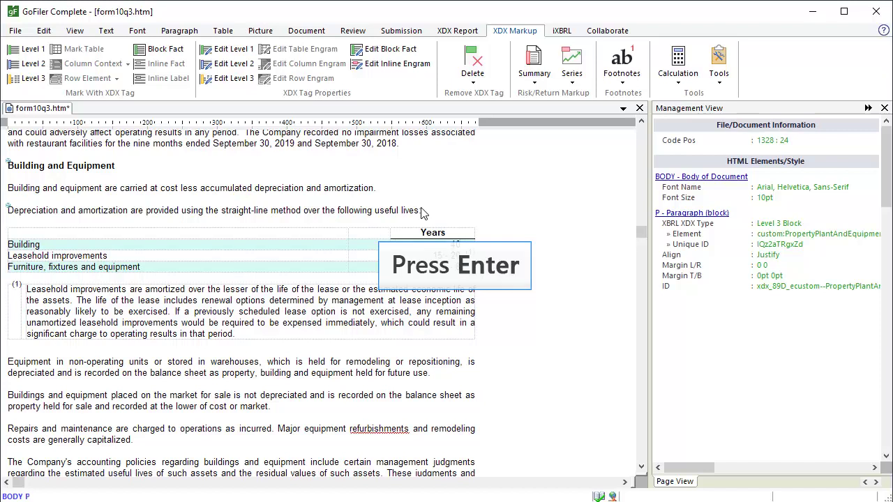
Step: Add the line 'Property, Plant, and Equipment, Useful Life' and tag it as the Level 3 disclosure label
key(Return)
text(Property, P)
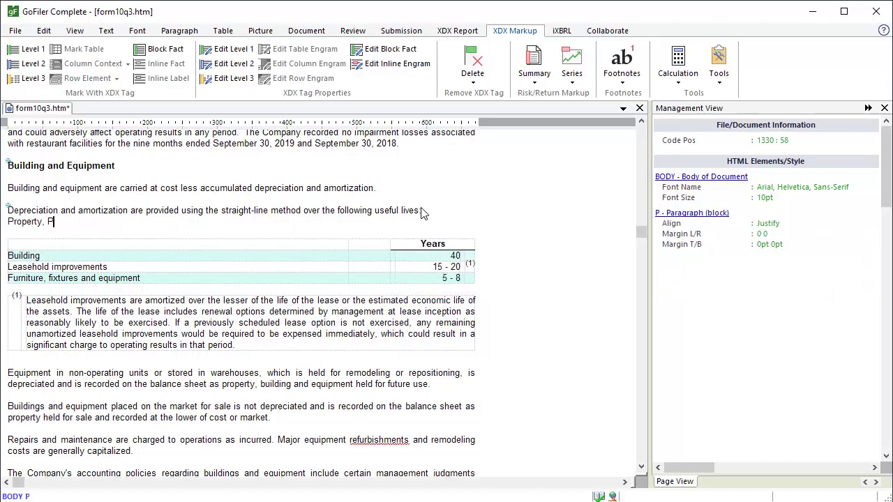
text(lant, and Equipment, Useful Life)
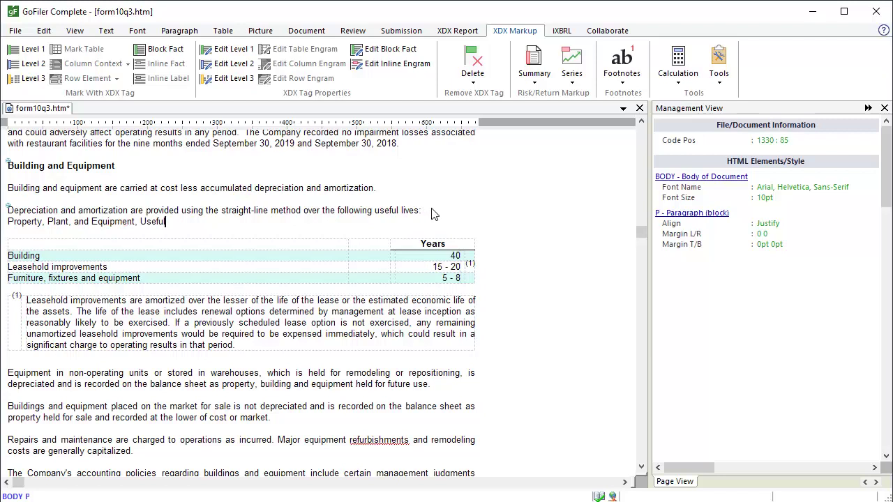
key(shift+Left)
key(shift+Left)
key(shift+Left)
key(shift+Left)
key(shift+Left)
key(shift+Left)
key(shift+Left)
key(shift+Left)
key(shift+Left)
key(shift+Left)
key(shift+Left)
key(shift+Left)
key(ctrl+shift+Left)
key(ctrl+shift+Left)
key(ctrl+shift+Left)
key(ctrl+shift+Left)
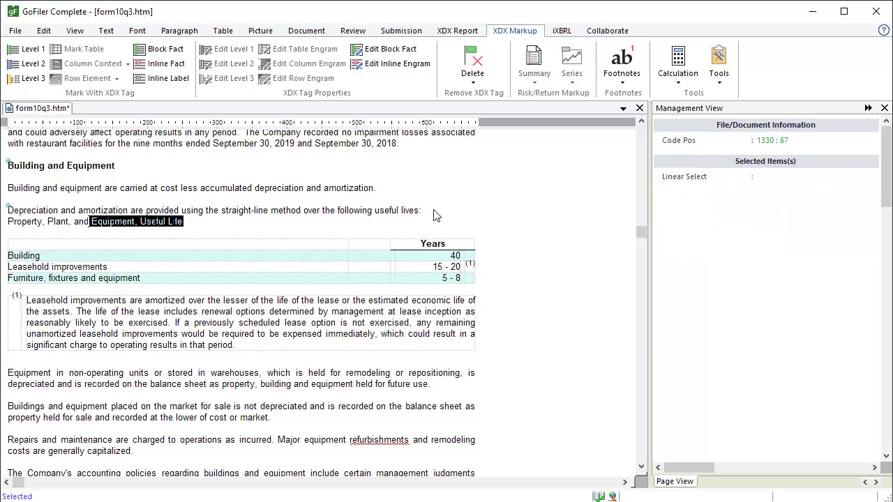
click(31, 78)
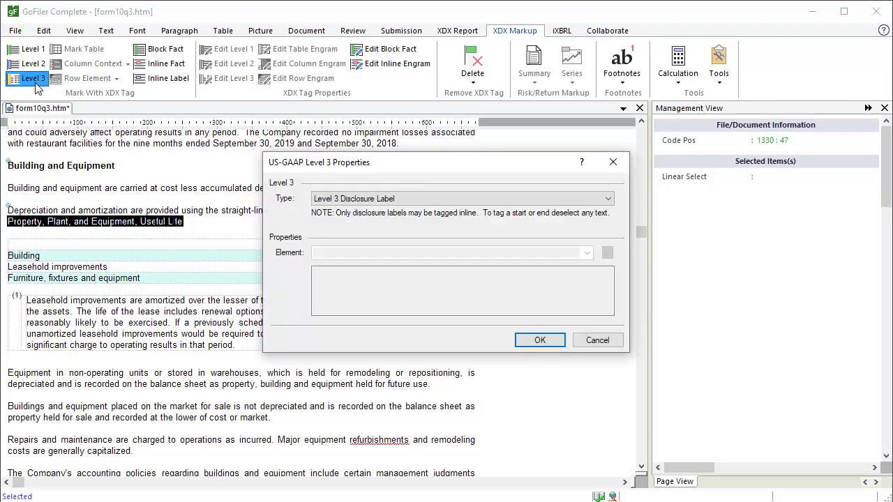
click(538, 340)
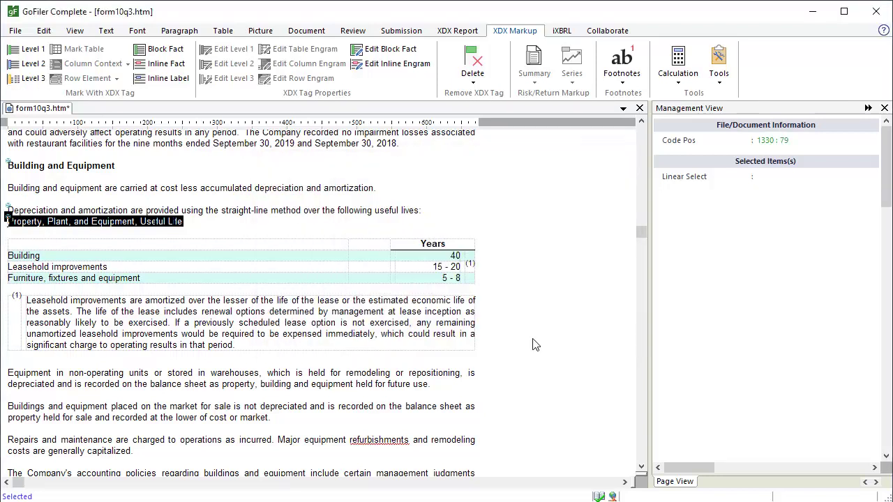
click(182, 224)
right_click(711, 216)
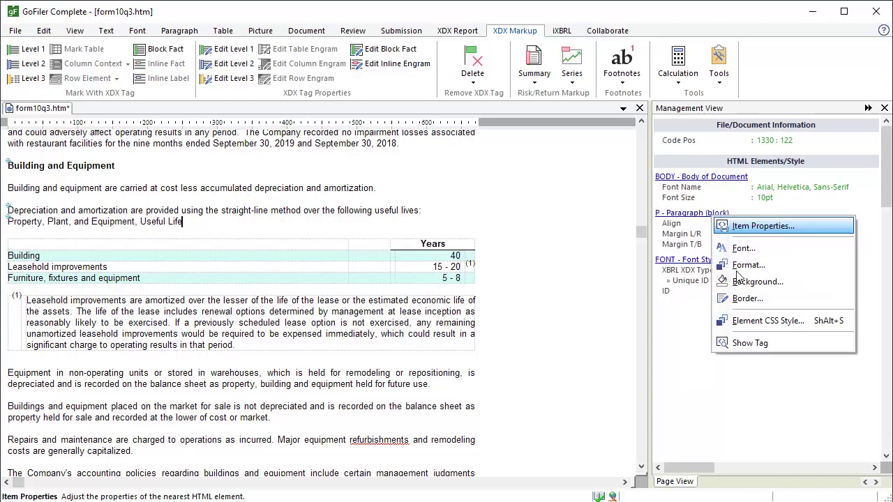
Step: Hide the label paragraph by setting its Element CSS display type to None
click(761, 323)
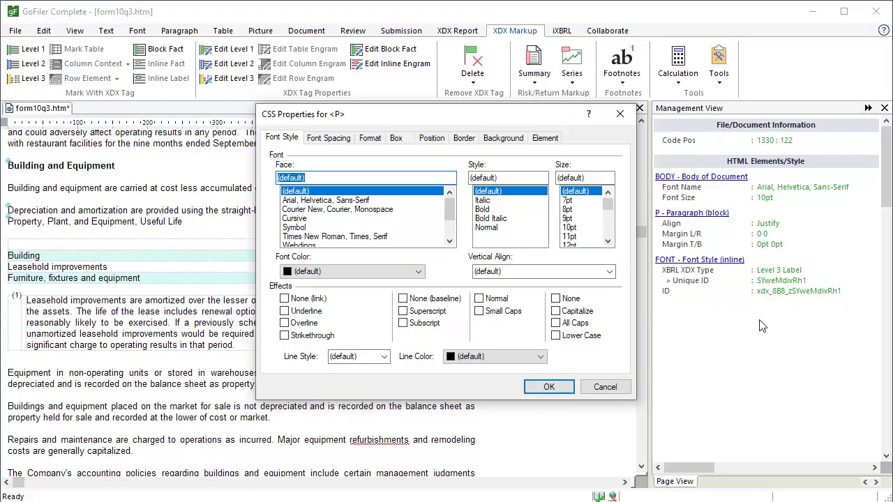
click(546, 139)
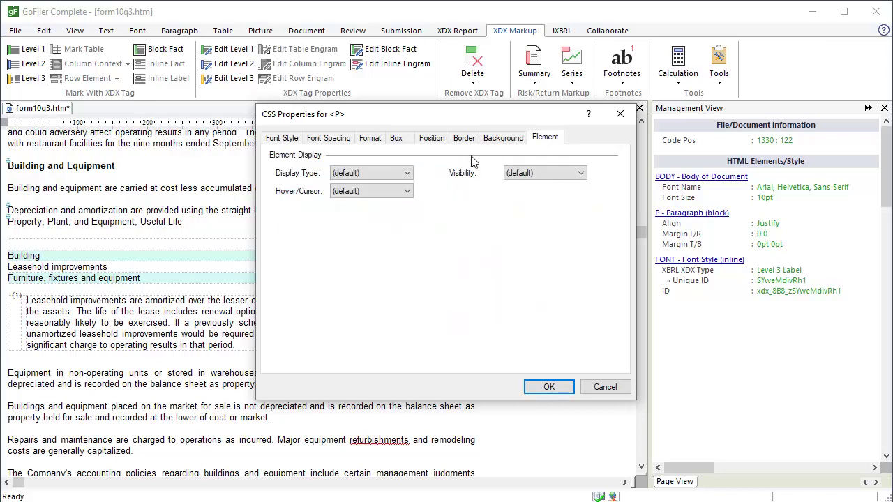
click(407, 174)
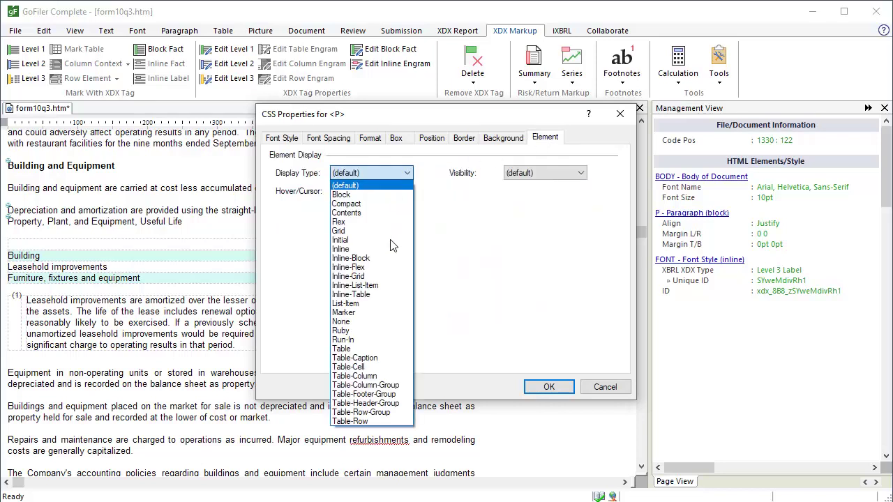
click(374, 319)
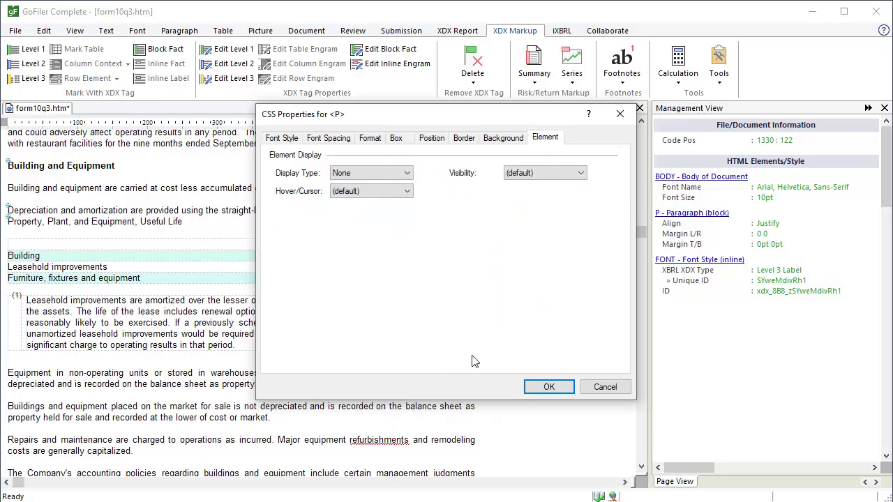
click(549, 387)
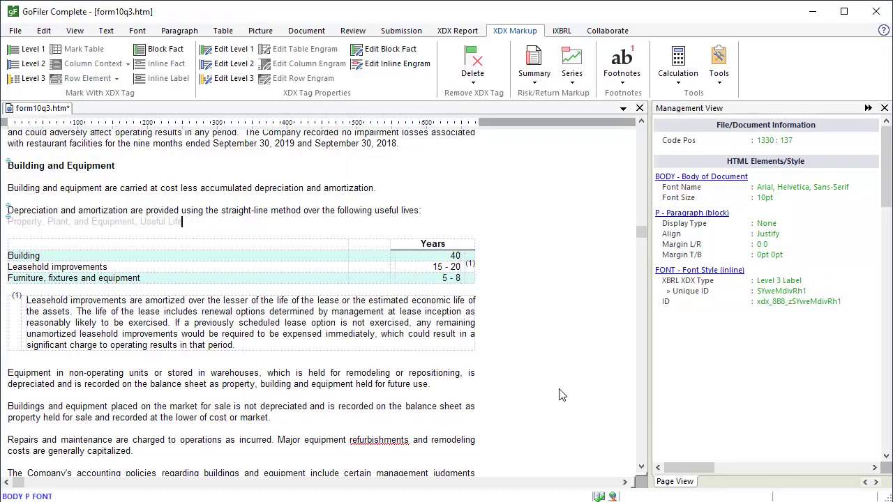
click(14, 362)
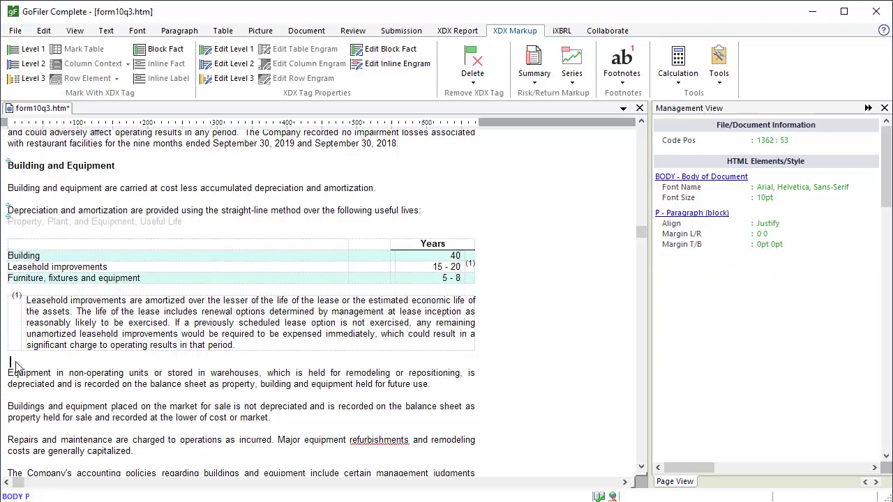
Step: Tag the blank line after the footnote as a Level 3 Disclosure End
click(32, 79)
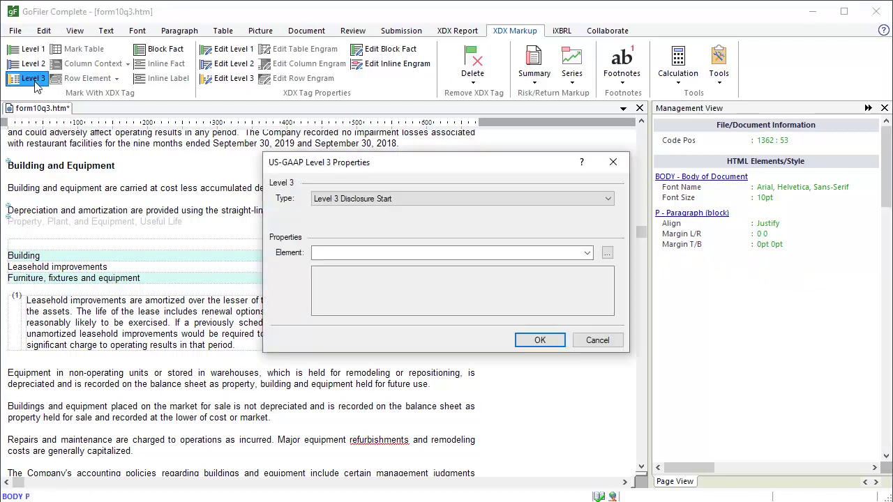
click(608, 199)
click(592, 220)
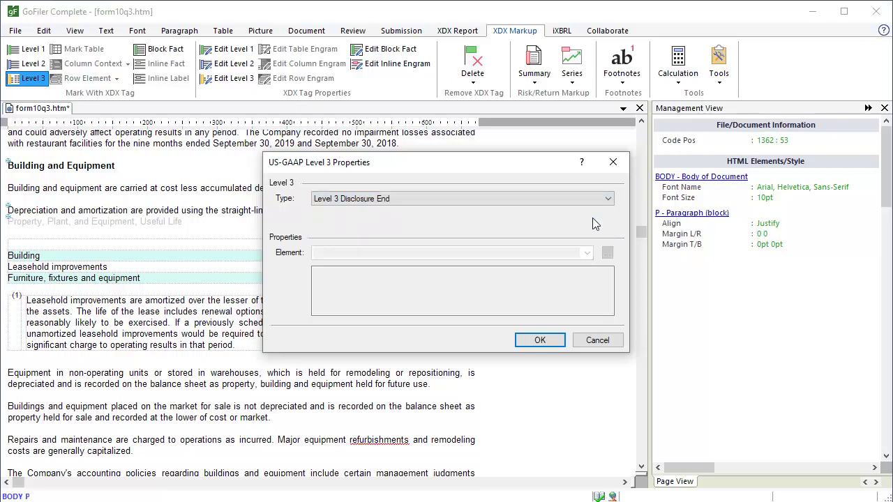
click(540, 341)
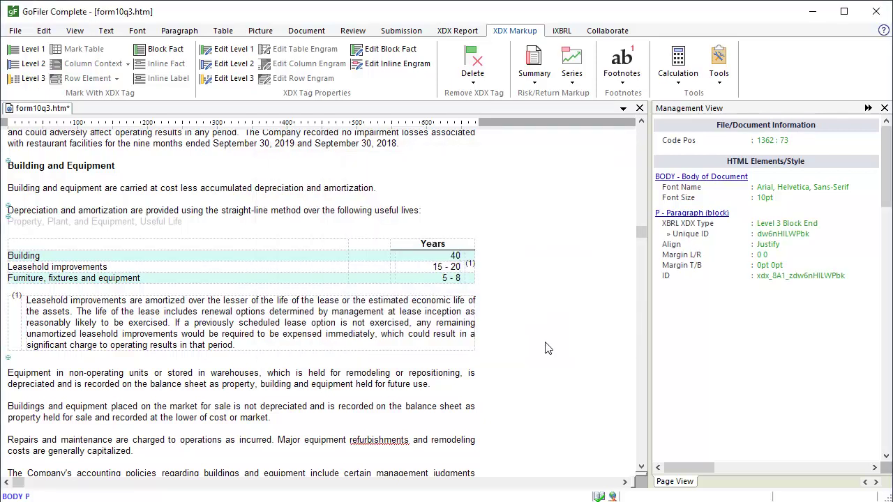
Step: Scroll down to the property, building and equipment cost table
drag(638, 233, 642, 242)
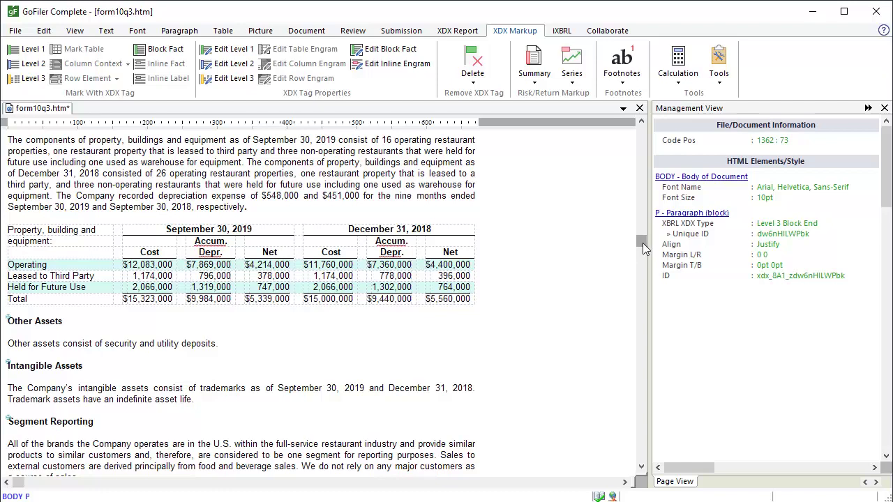
Step: Begin a table engram on the property, building and equipment table and list its table types
click(98, 238)
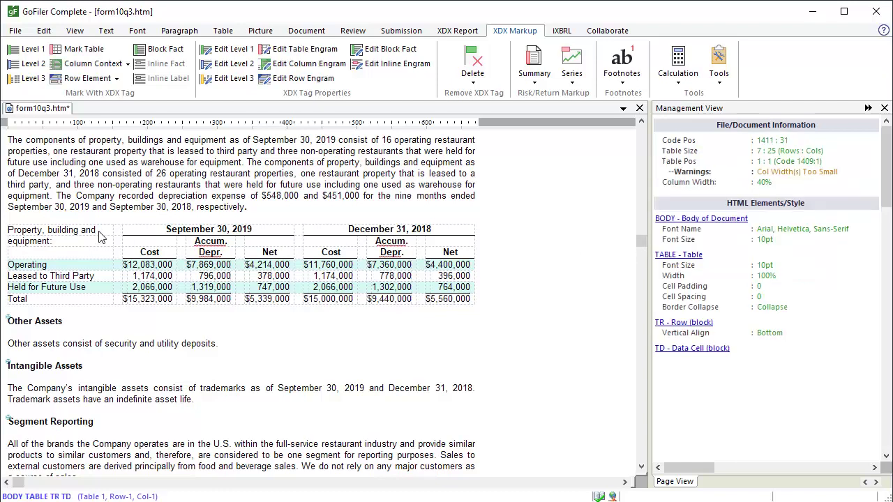
click(83, 50)
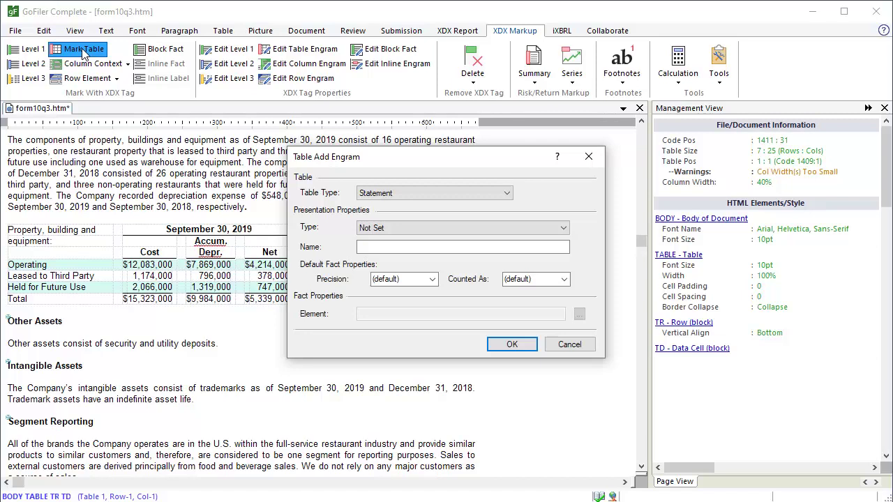
click(507, 193)
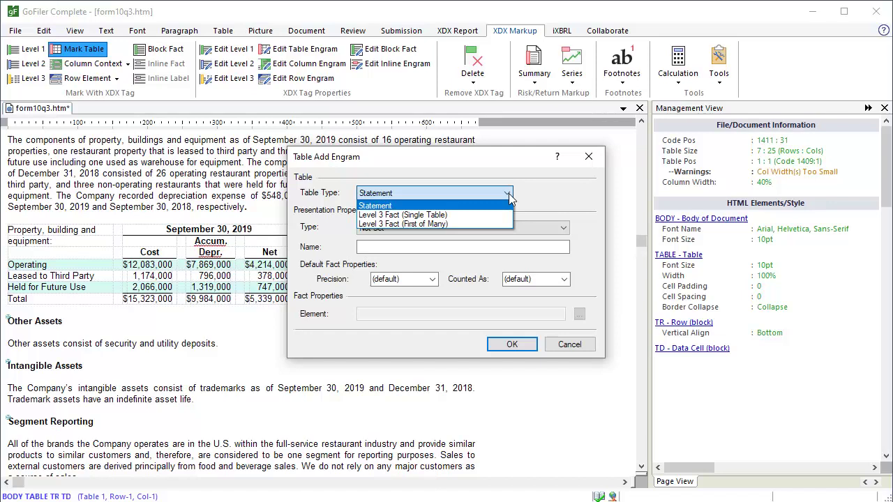
Step: Make the engram a Level 3 Fact (Single Table) named 'Property, Plant, and Equipment'
click(507, 215)
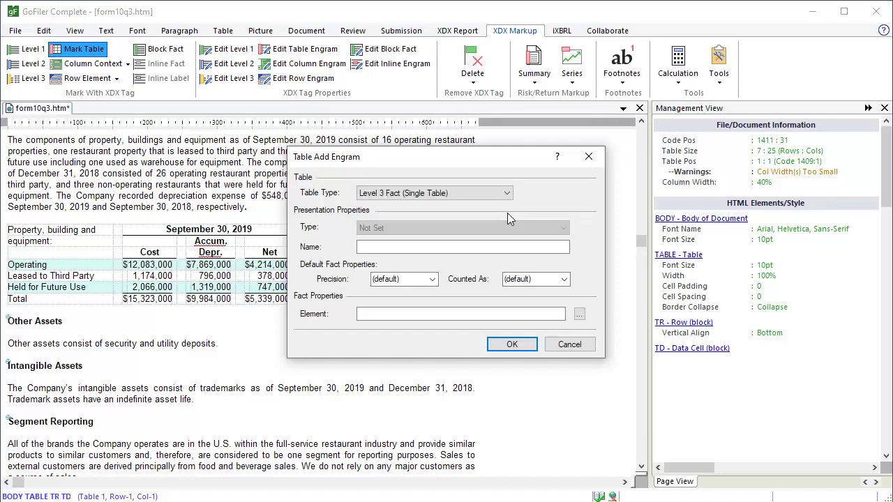
click(366, 248)
text(Property, Plant, and Equipment)
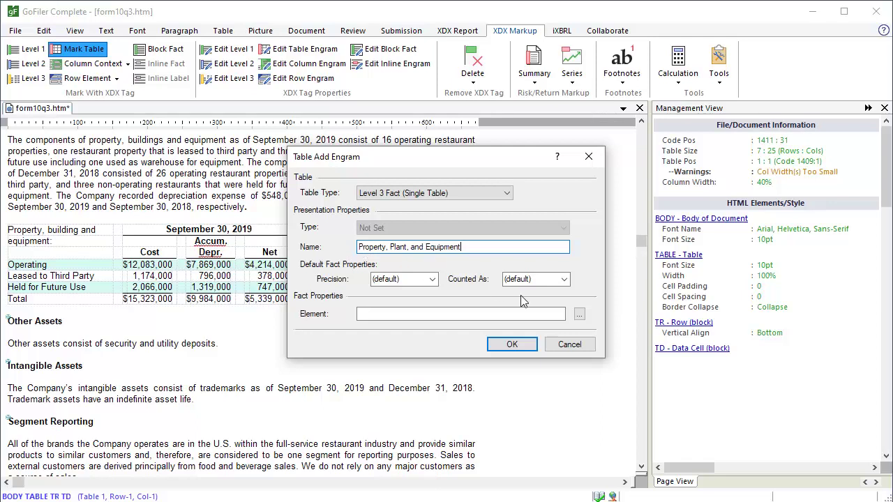
click(580, 314)
Step: Search 'property plant and equipment', pick PropertyPlantAndEquipmentTextBlock, and apply the engram
text(property plant )
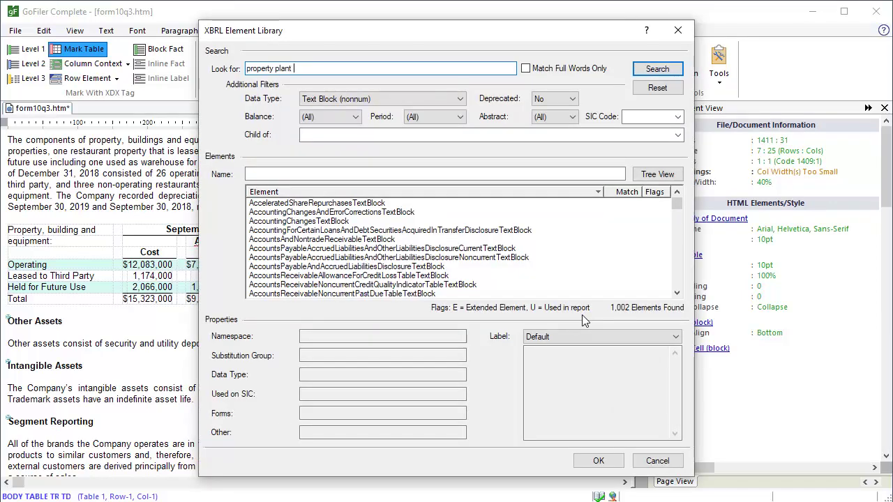
text(and equipment)
click(657, 69)
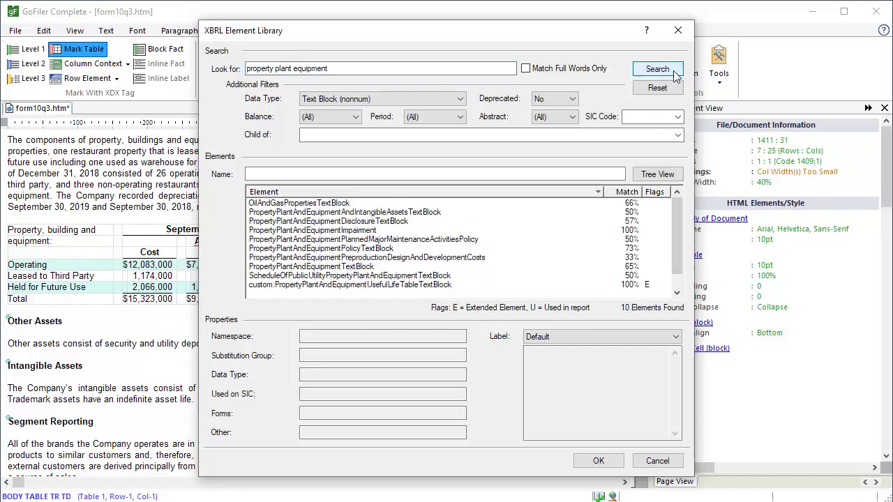
click(380, 267)
click(598, 460)
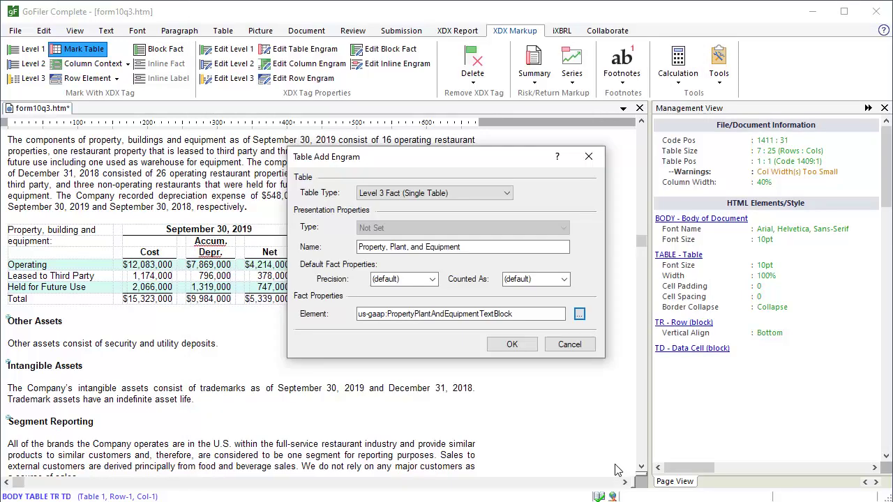
click(513, 345)
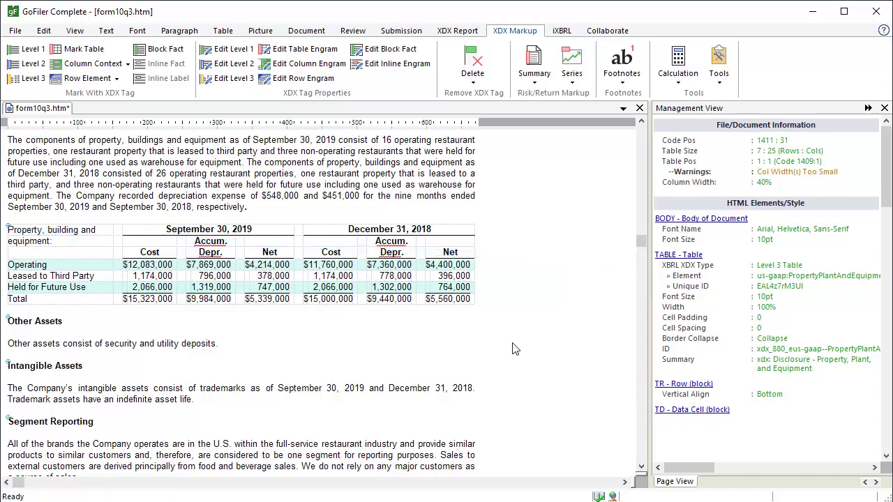
Step: Scroll to the Revenue Recognition note and click into the gift certificate table
drag(640, 244, 643, 251)
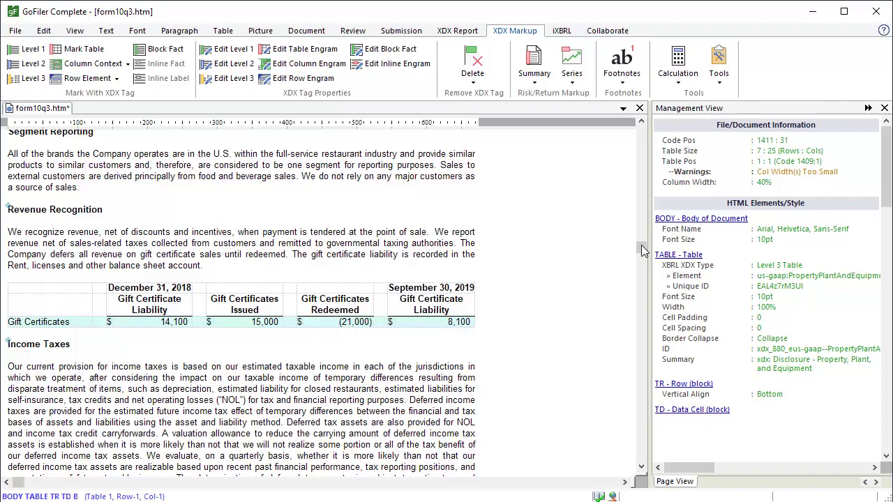
click(15, 291)
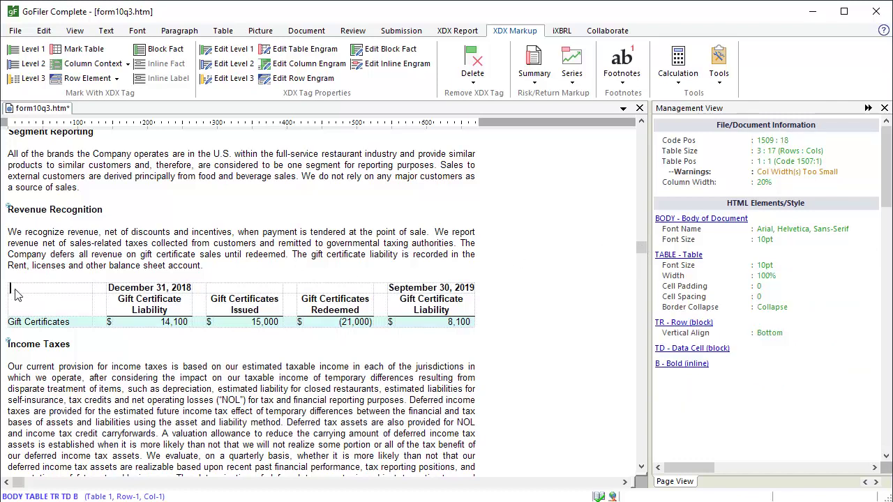
Step: Mark the gift certificate table as Level 3 Fact (Single Table) 'Schedule of Gift Card Liability', element ScheduleOfGiftCardLiabilityTableTextBlock
click(94, 53)
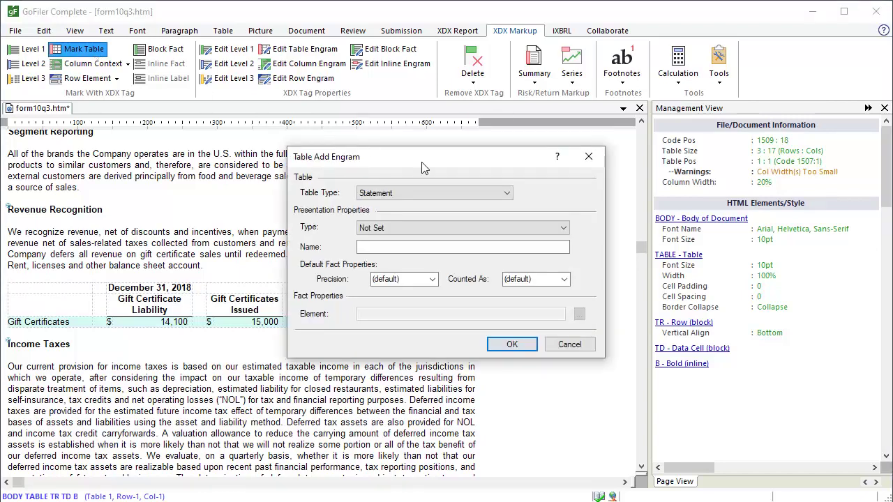
click(506, 195)
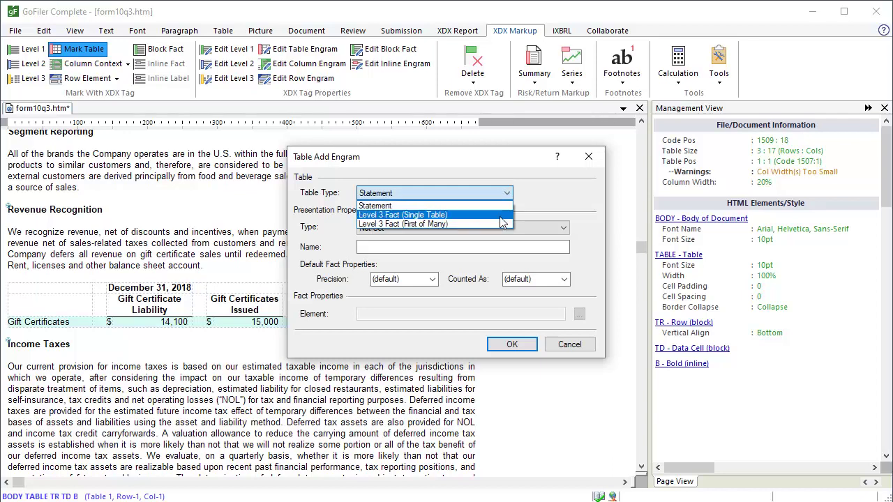
click(500, 215)
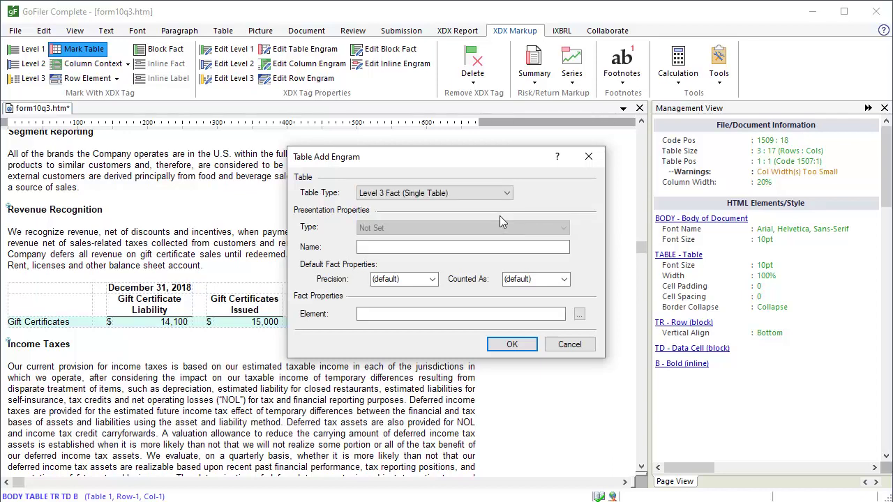
click(404, 248)
text(Sc)
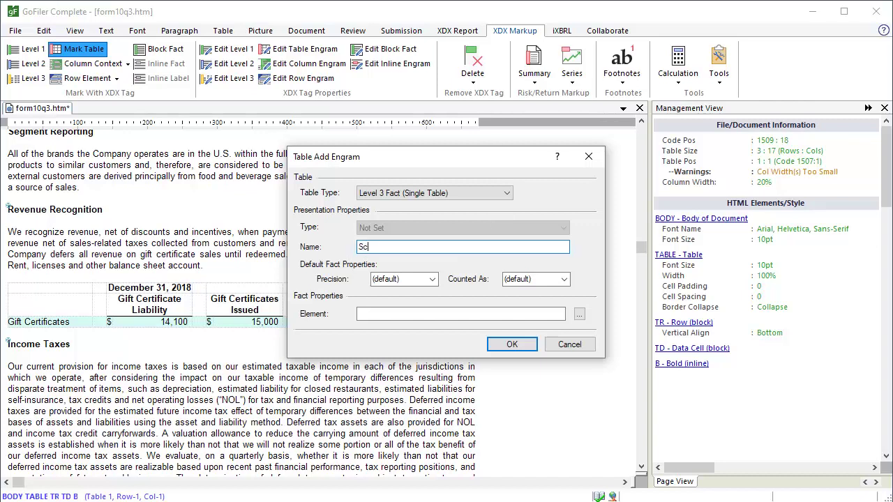
text(hedule of Gift Card Liability)
click(384, 313)
text(ScheduleOfG)
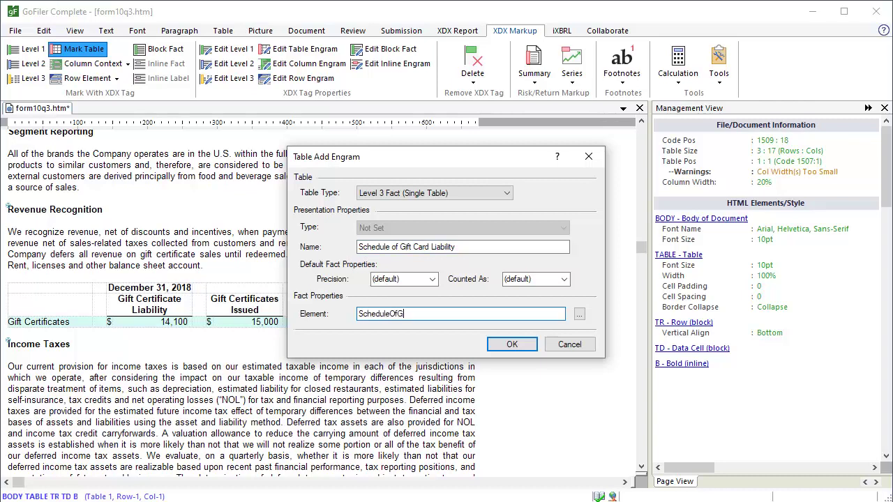
text(iftCardLiabilityTableTextBlock)
click(511, 344)
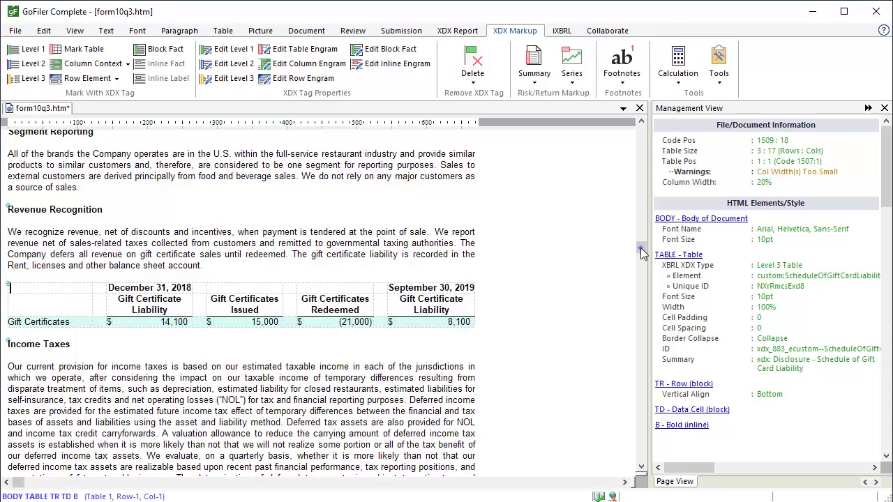
Step: Scroll to Note 4 and start a table engram on the long-term debt table
drag(642, 252, 643, 278)
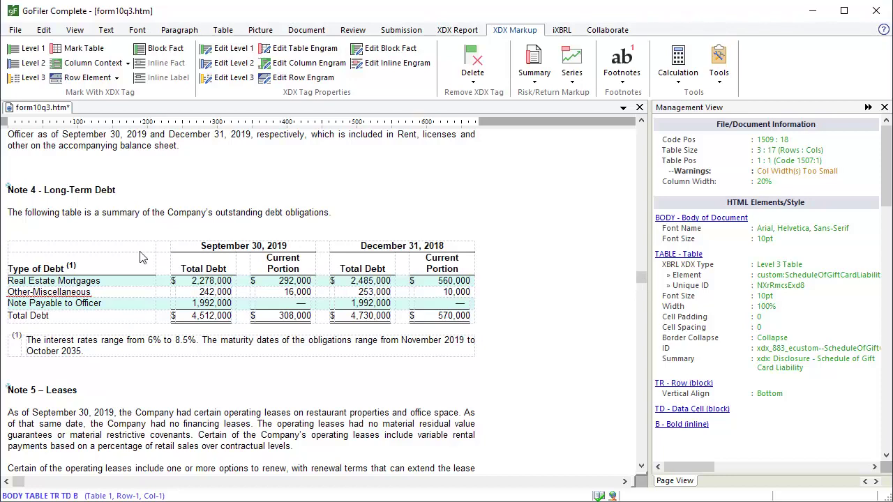
click(14, 249)
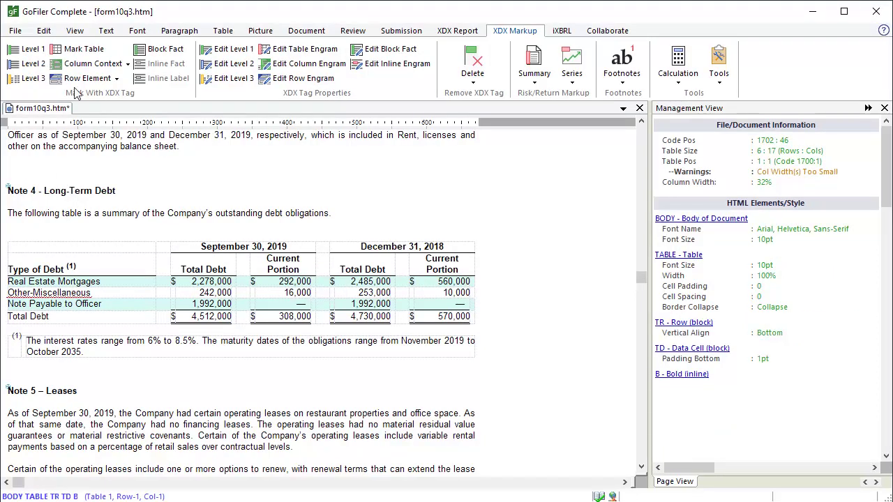
click(88, 52)
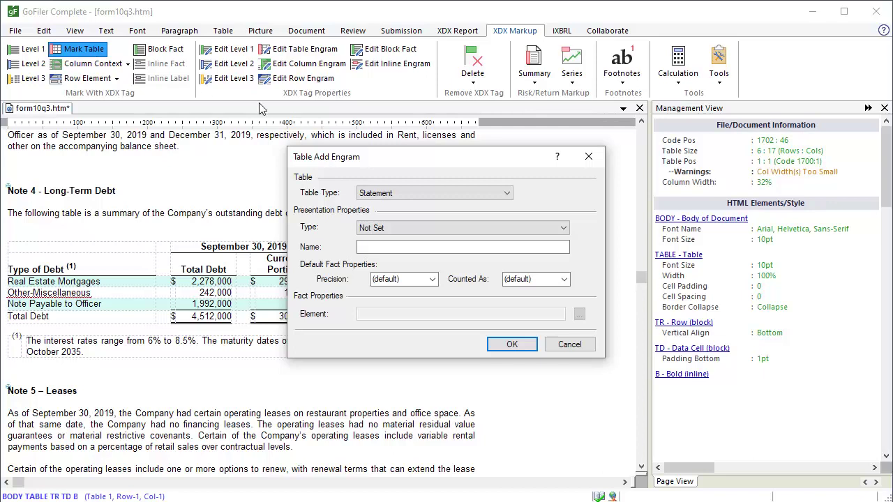
Step: Tag the debt table Level 3 Fact (First of Many) 'Schedule of Long-term Debt Instruments' with ScheduleOfDebtInstrumentsTextBlock
click(508, 193)
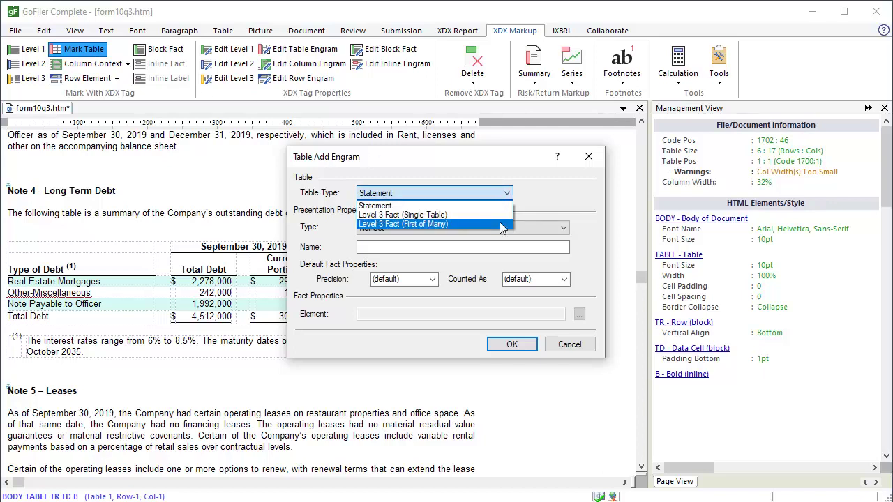
click(500, 223)
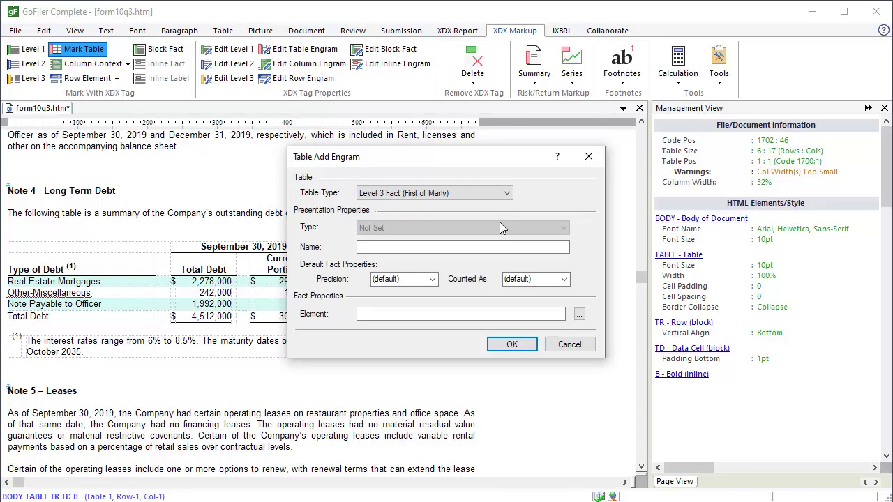
click(456, 247)
text(Schedule o)
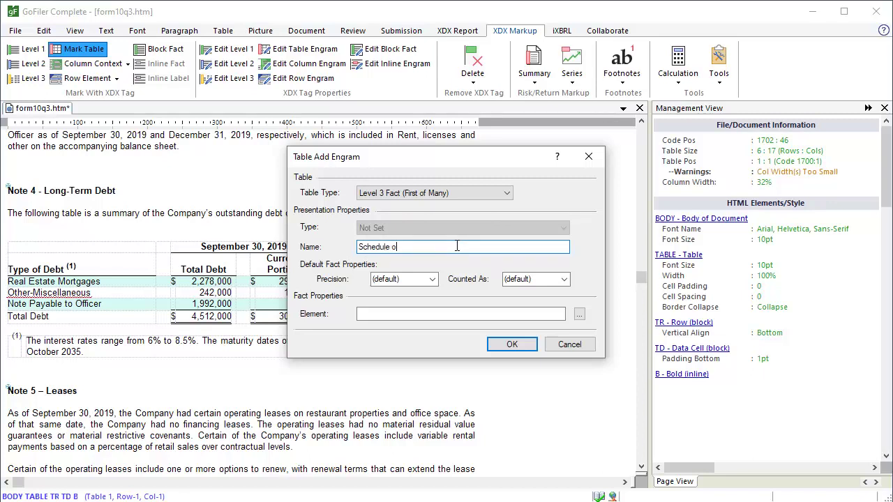
text(f Long-term Debt Instruments)
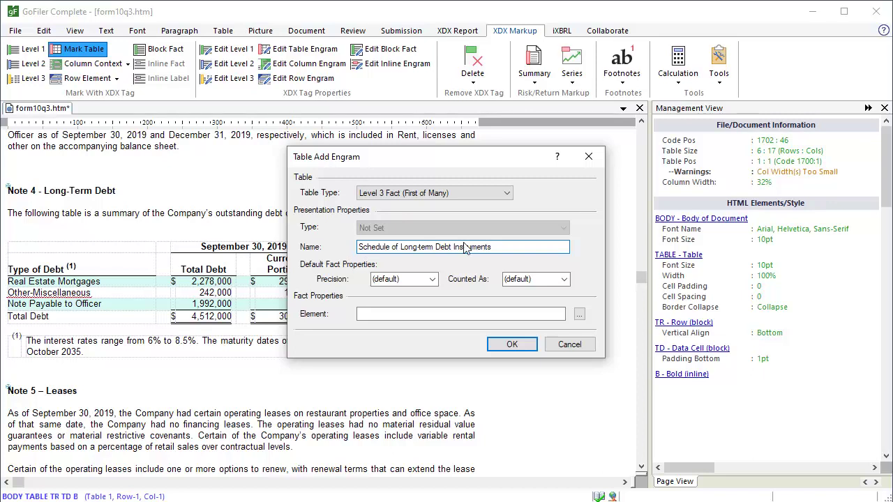
click(578, 314)
text(deb)
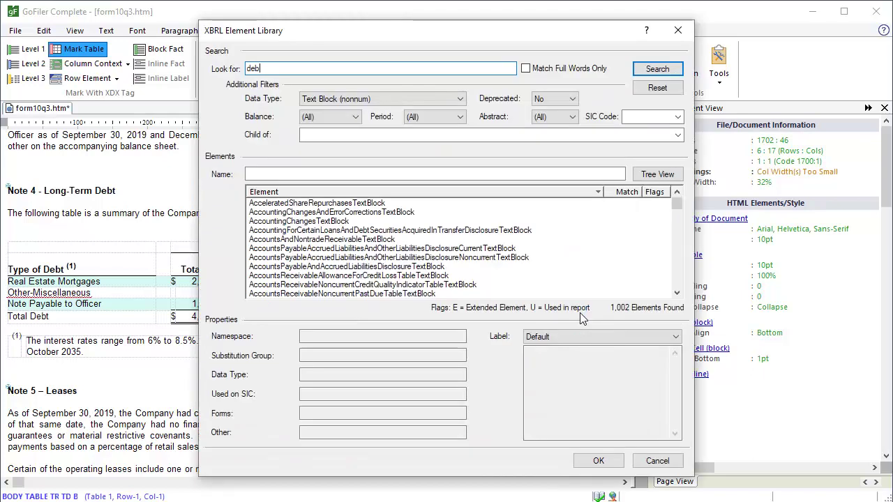
text(t instruments)
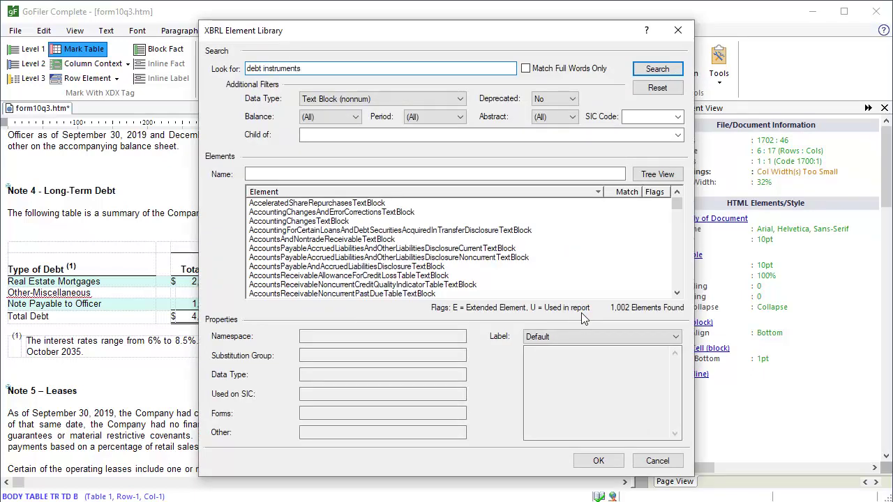
click(657, 69)
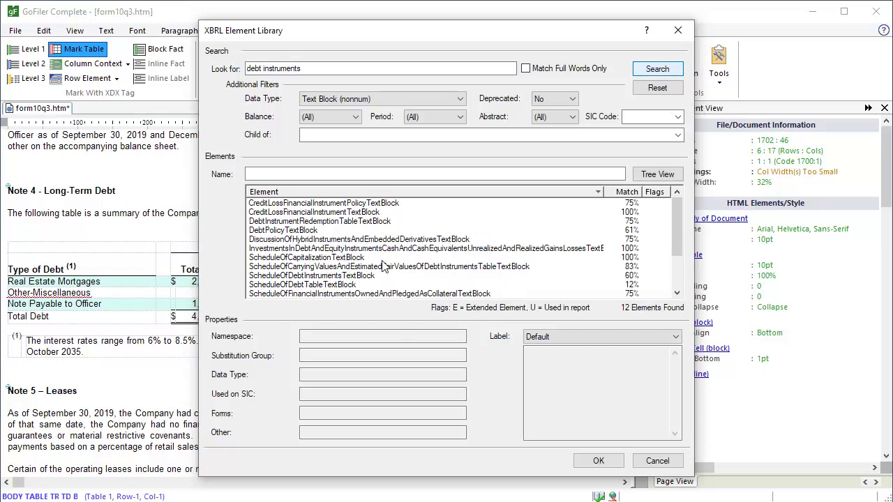
click(364, 276)
click(592, 460)
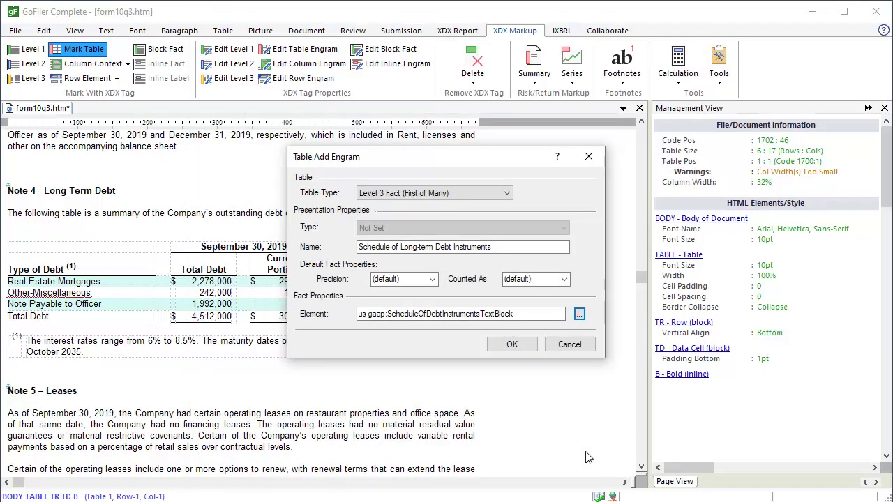
click(511, 344)
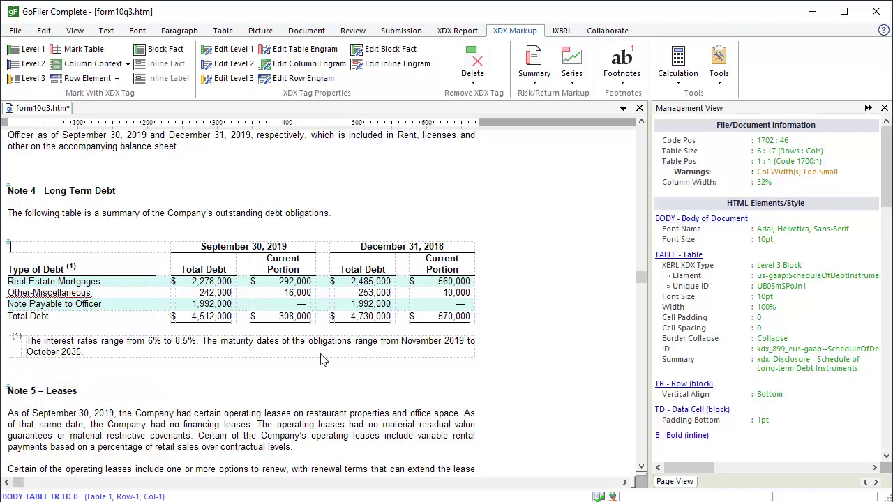
Step: Insert a Level 3 Disclosure End marker below the debt table's footnote, then scroll to Note 5
click(14, 372)
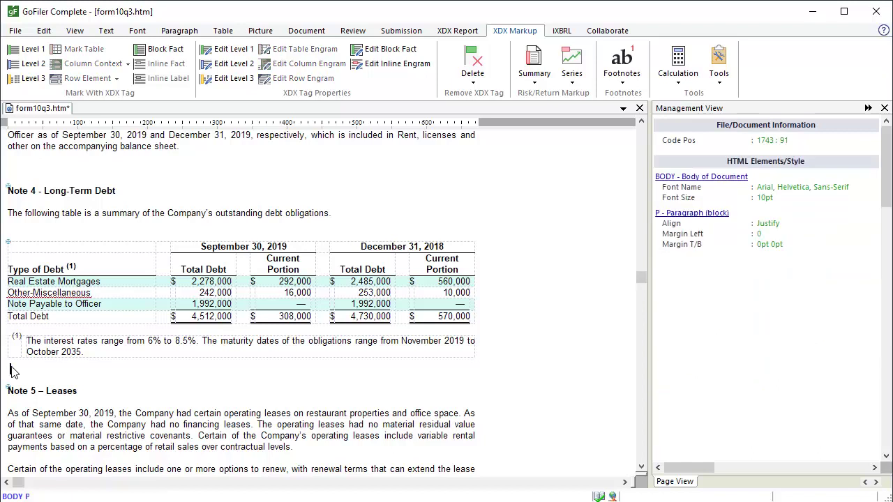
click(34, 80)
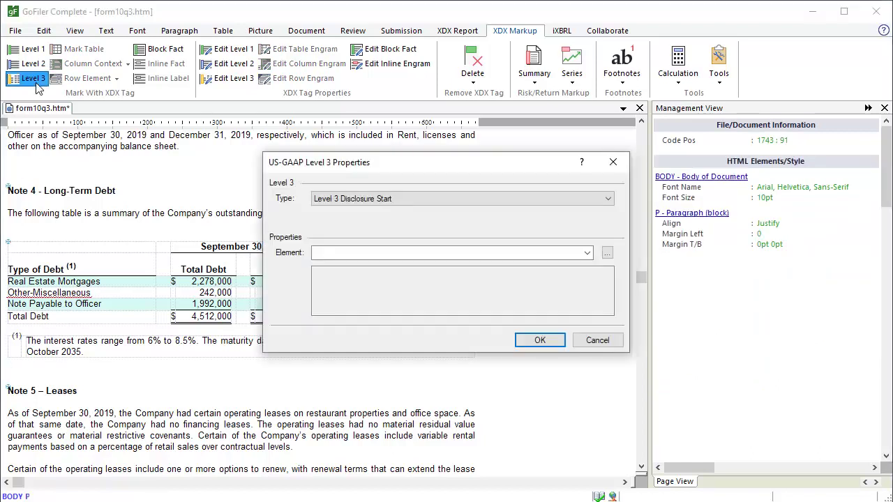
click(609, 200)
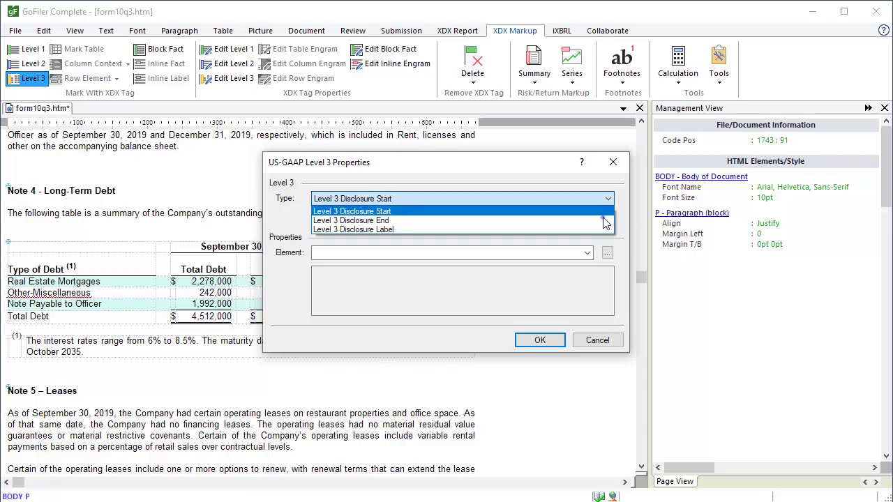
click(604, 221)
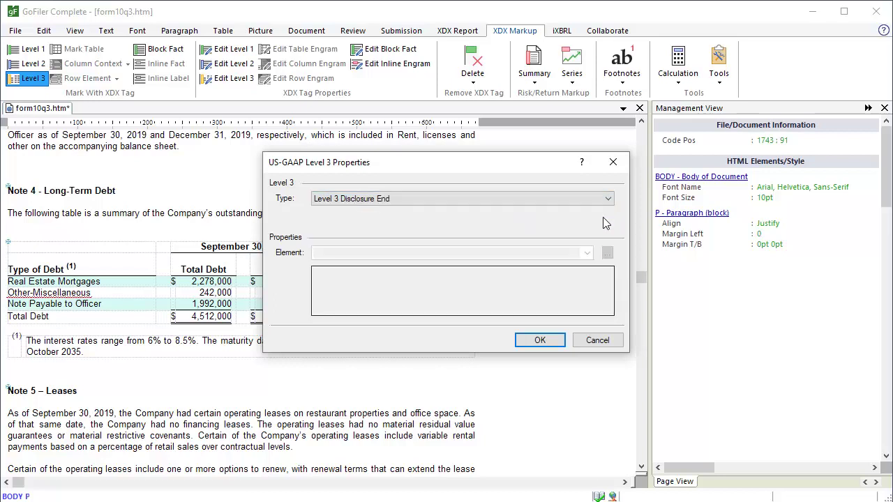
click(541, 340)
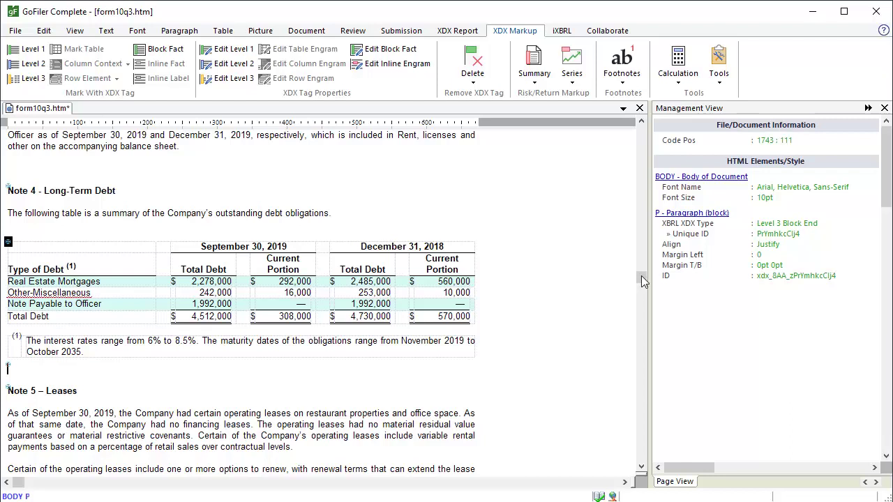
drag(641, 278, 641, 290)
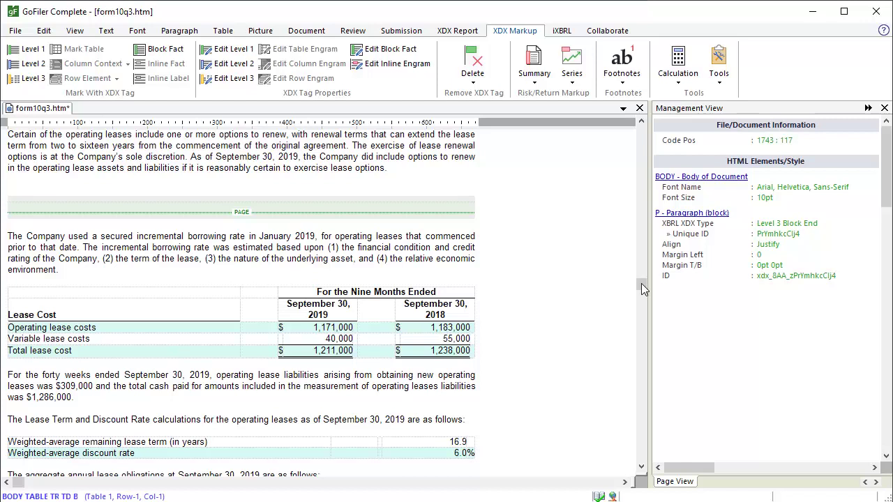
Step: Start a Level 3 Fact (Single Table) engram named 'Lease Cost' on the lease cost table
click(12, 294)
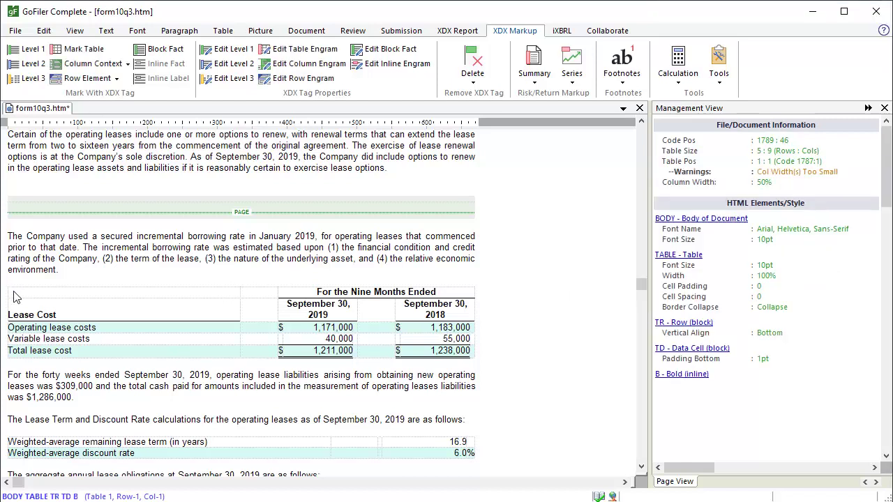
click(79, 53)
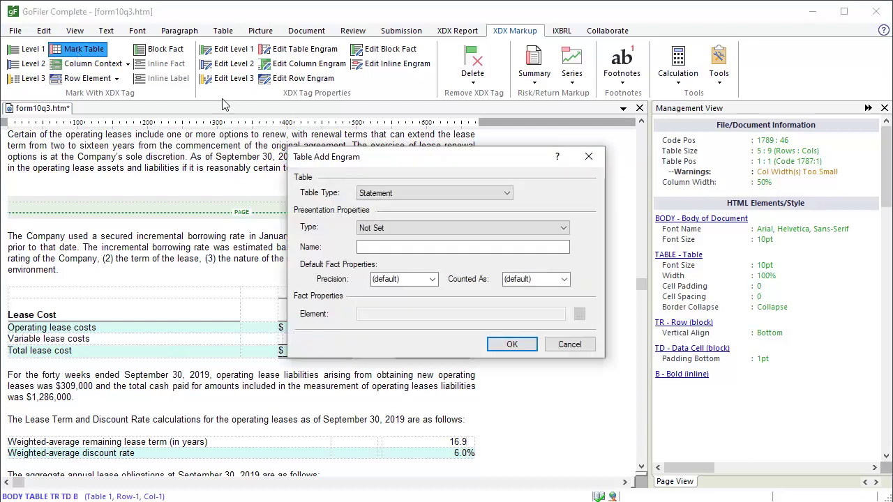
click(510, 194)
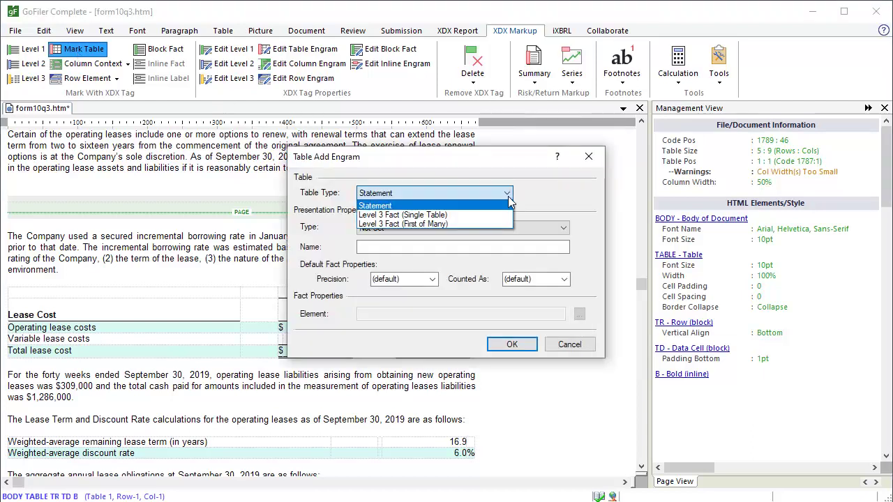
click(505, 214)
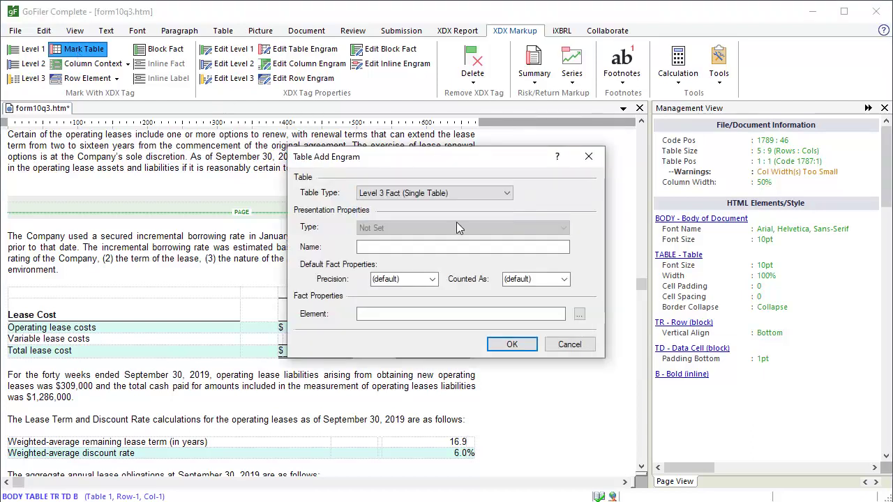
click(367, 248)
text(Lease Cost)
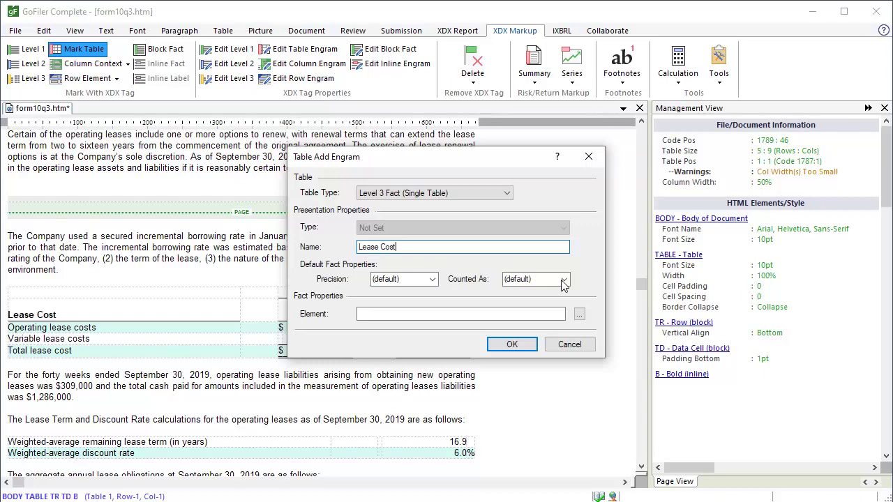
Step: Assign the LeaseCostTableTextBlock element from the library and apply the Lease Cost engram
click(580, 315)
text(leas)
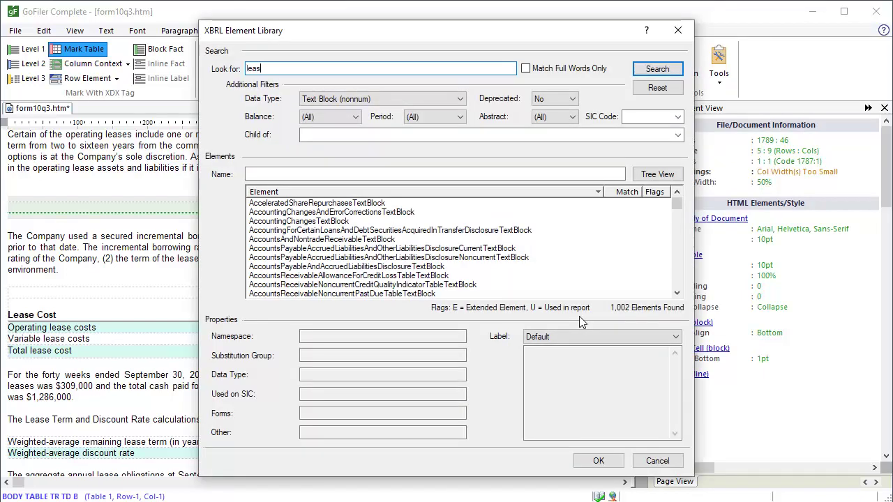
text(e cost)
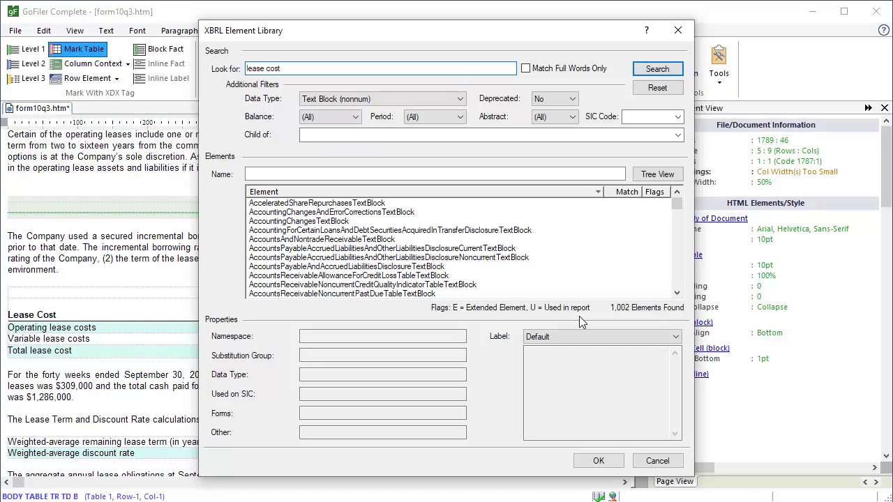
click(673, 69)
click(319, 221)
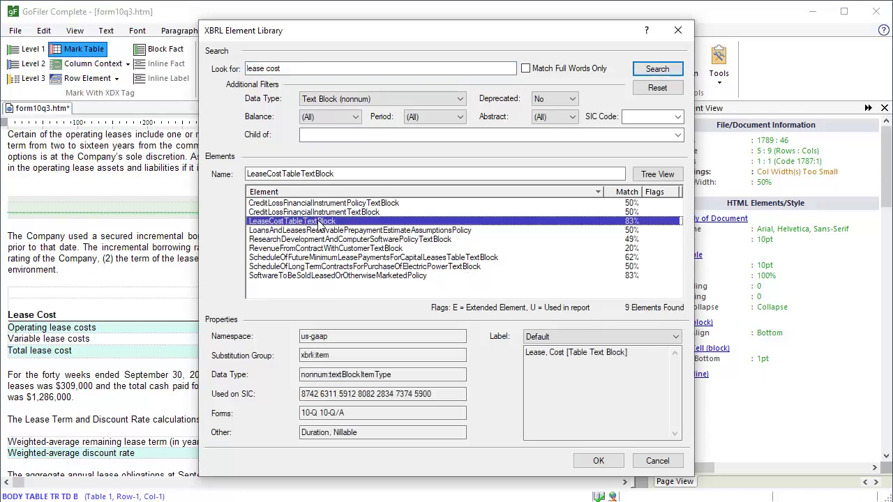
click(597, 461)
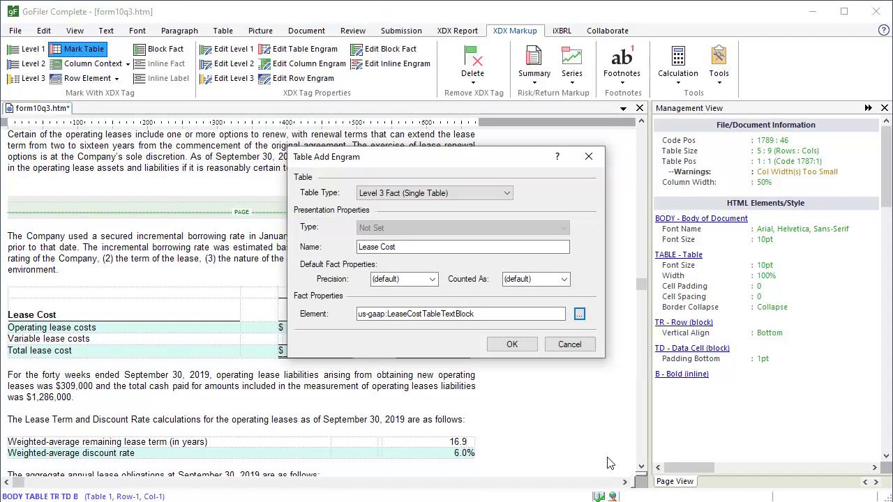
click(521, 346)
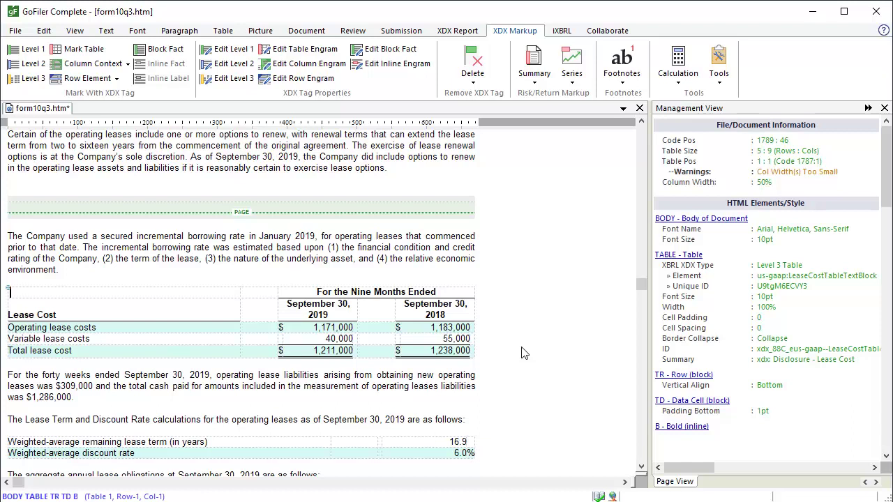
click(9, 419)
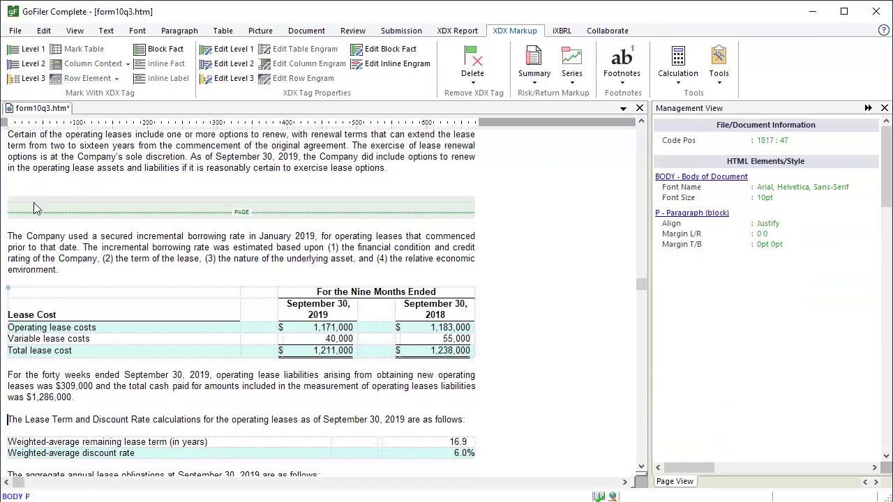
Step: Insert a Level 3 Disclosure Start with element ScheduleOfSupplementalInformationForLeaseAssumptionsTableTextBlock before the lease term paragraph
click(33, 79)
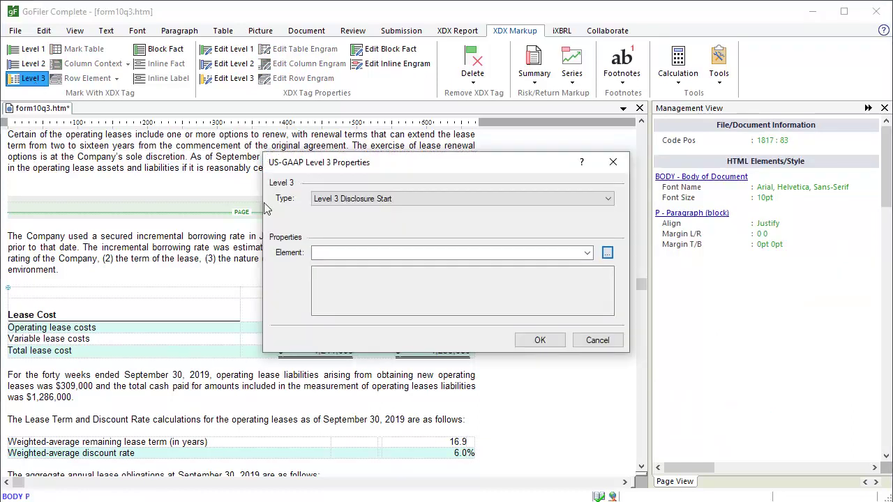
click(348, 252)
text(ScheduleOfSupplementalInformationForLeaseAssumptionsTableTextBlock)
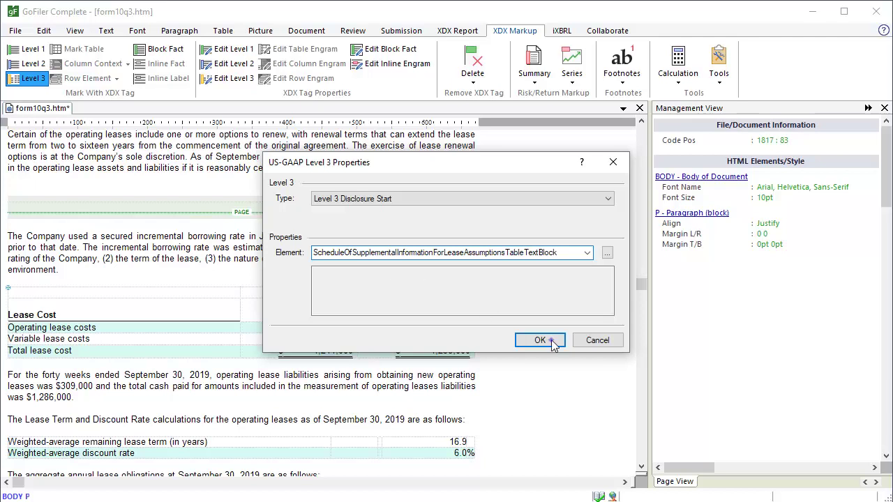
click(540, 341)
Step: Insert a Level 3 Disclosure End after the lease term and discount rate figures
click(10, 467)
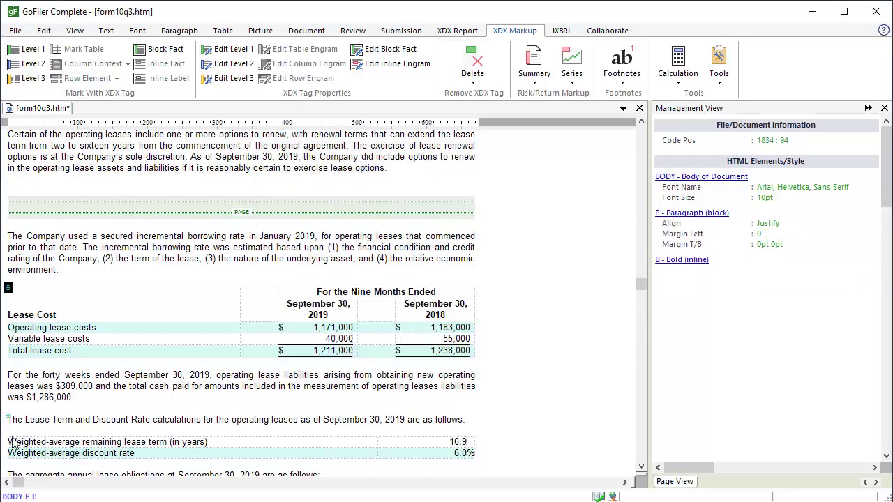
click(34, 79)
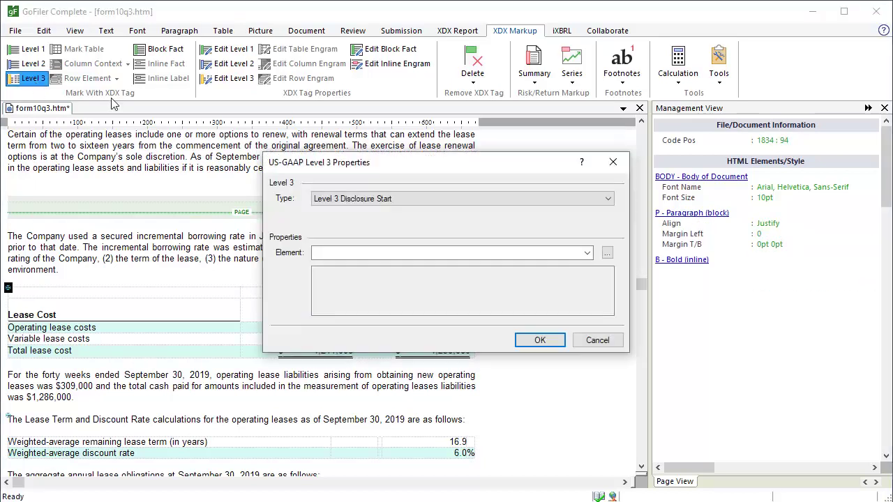
click(609, 198)
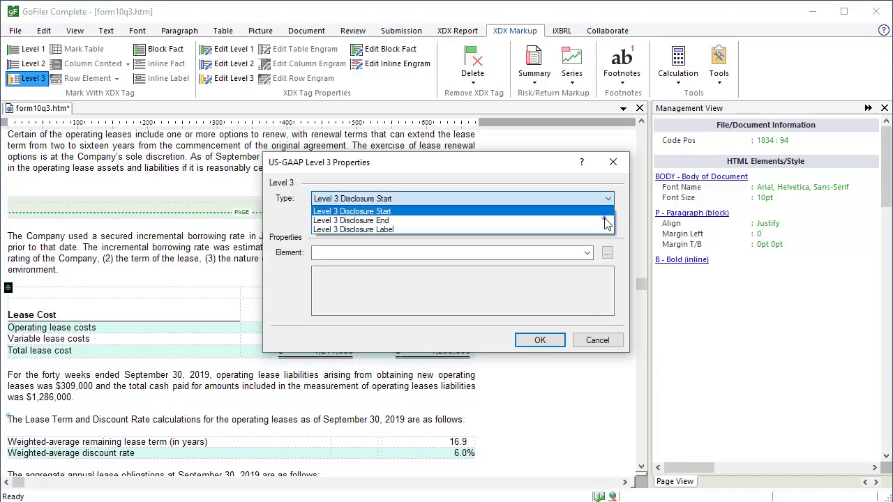
click(604, 221)
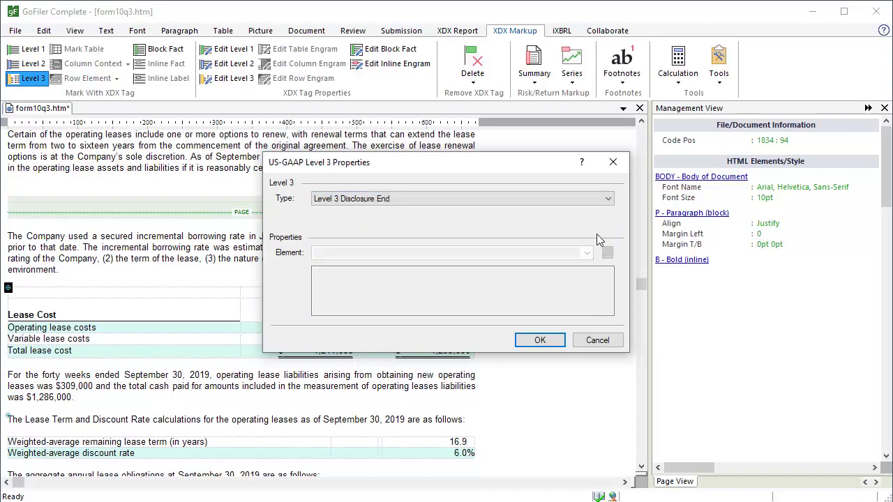
click(539, 340)
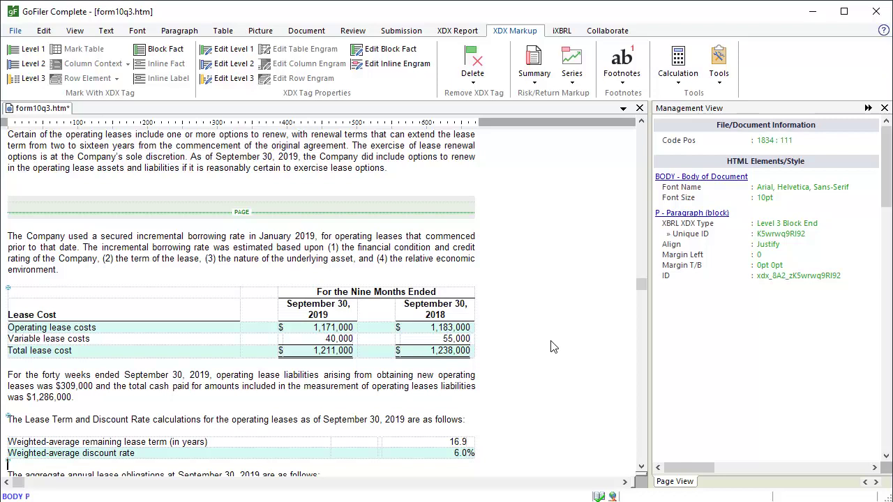
click(458, 32)
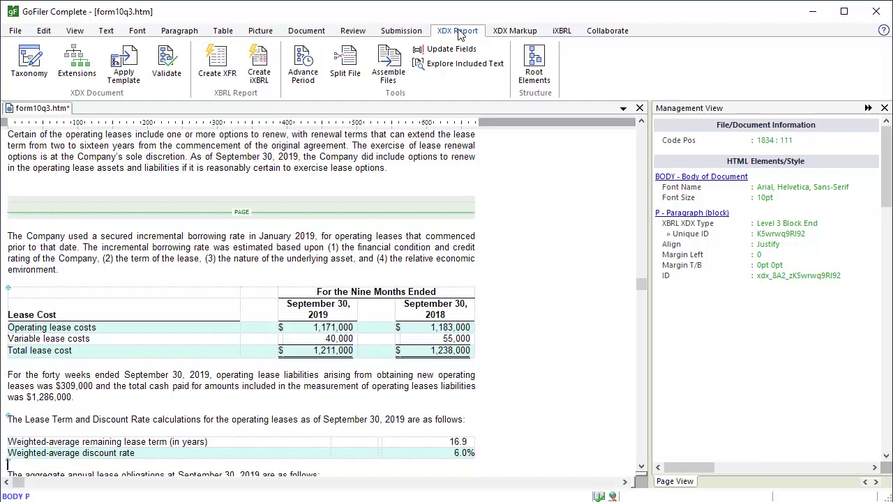
Step: Create an XFR report from the tagged document through the taxonomy and DEI steps
click(218, 79)
click(514, 379)
click(514, 379)
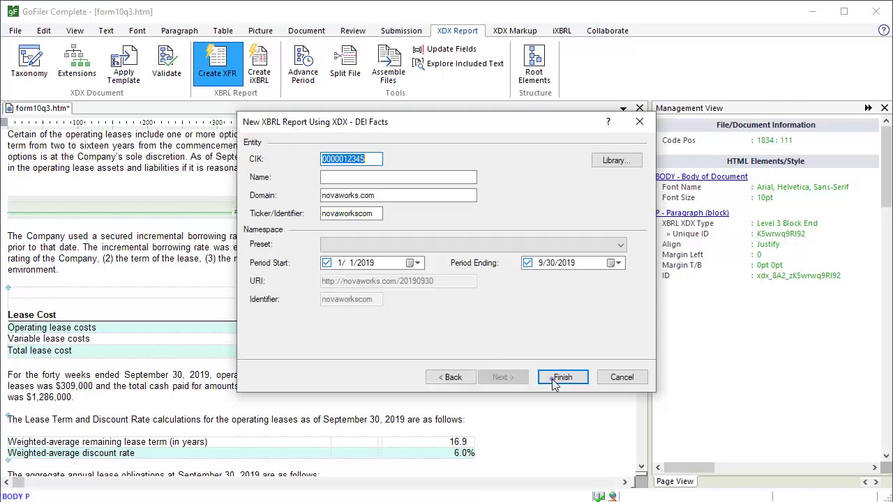
click(562, 378)
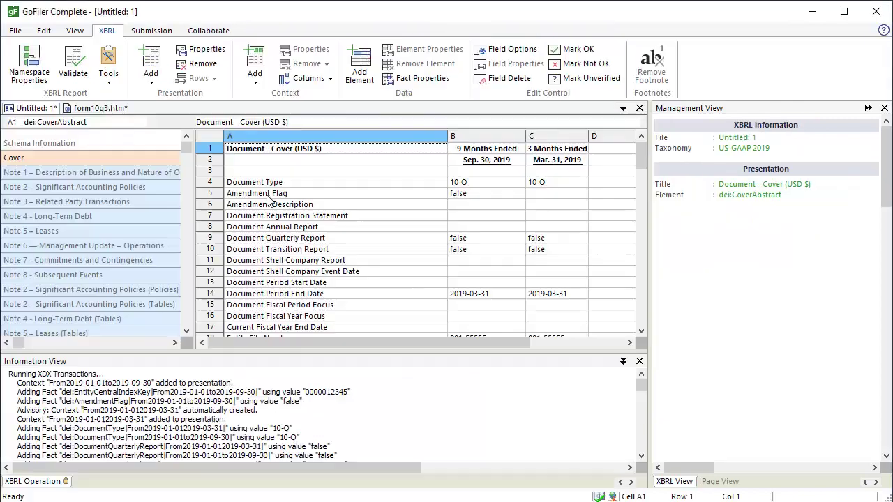
Step: Save the new XBRL report as temp.xfr
click(16, 31)
click(79, 57)
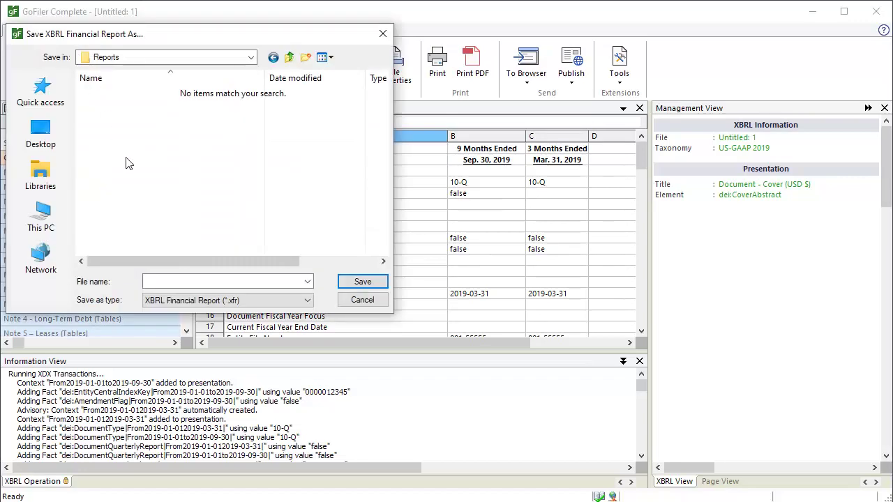
click(183, 281)
text(temp.xfr)
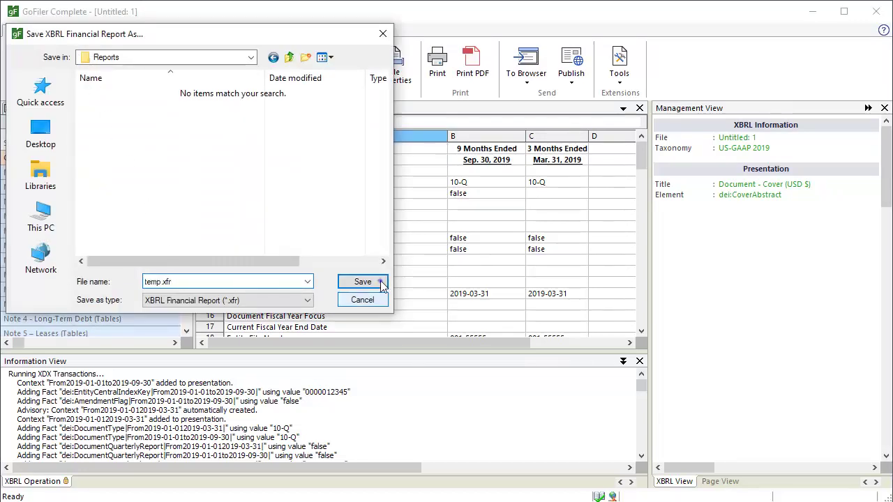
click(380, 282)
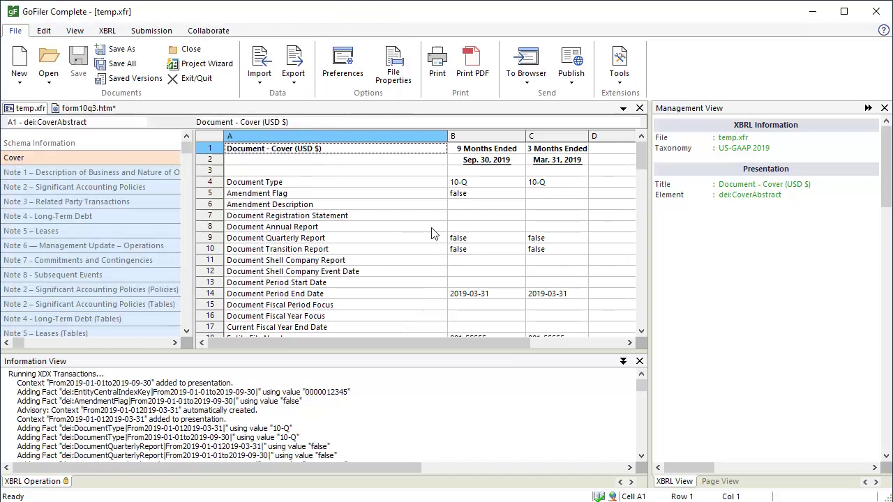
click(572, 82)
Step: Preview the report in the SEC previewer, viewing Note 2 then Note 4 - Long-Term Debt (Tables)
click(581, 100)
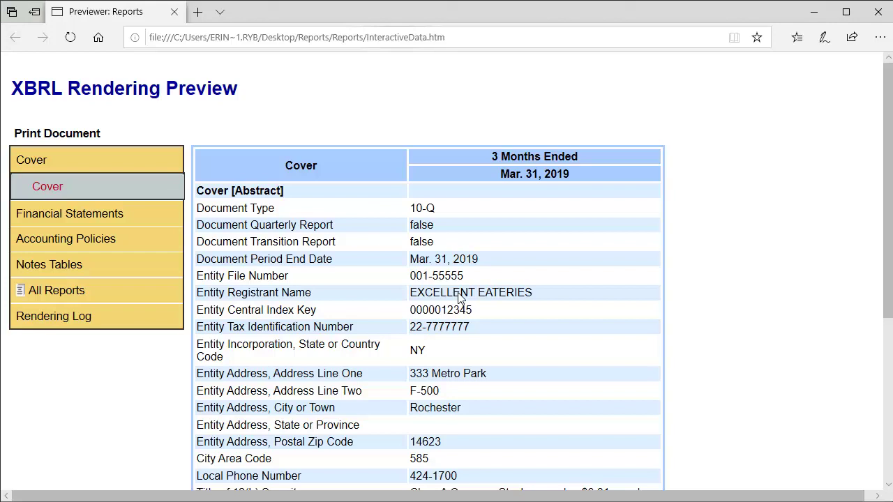
click(72, 264)
click(84, 298)
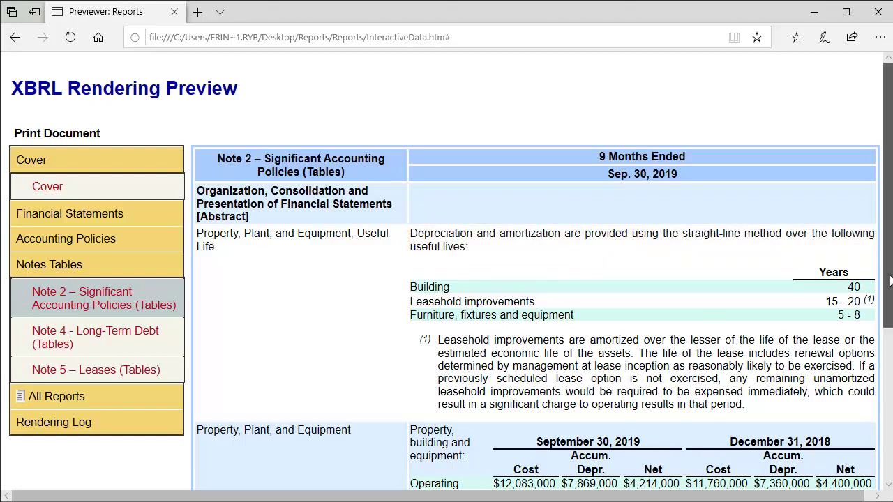
scroll(890, 291, down, 1)
drag(889, 291, 889, 392)
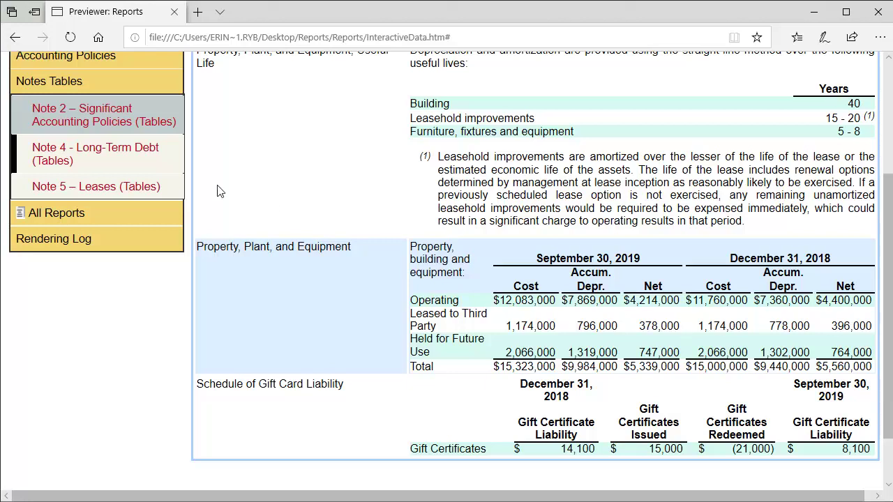
click(114, 155)
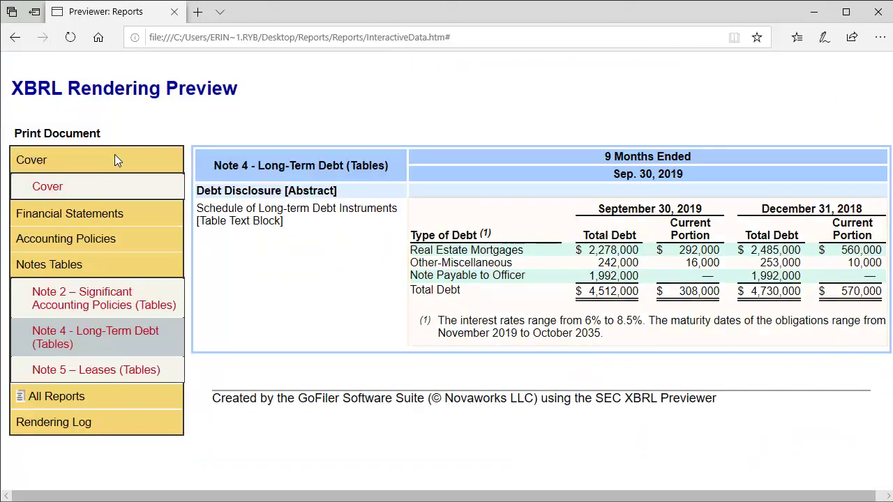